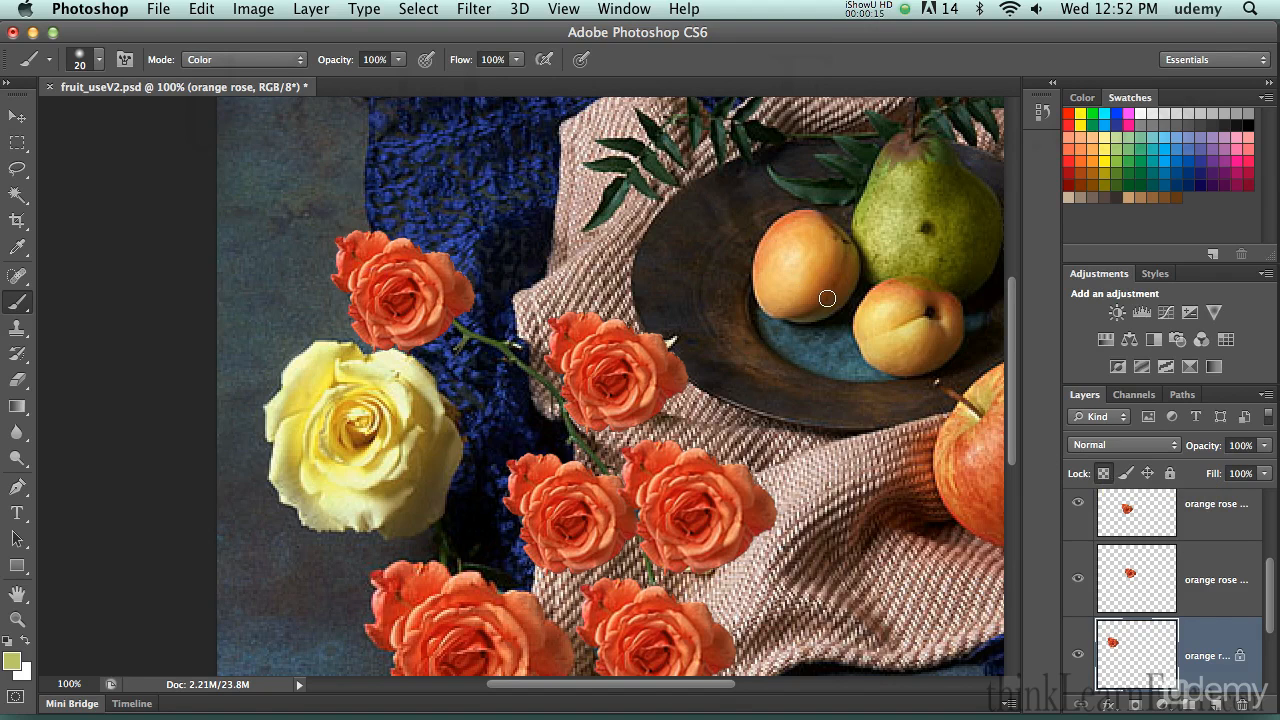
Sample an orange tone from the upper apricot as the foreground color
key("alt")
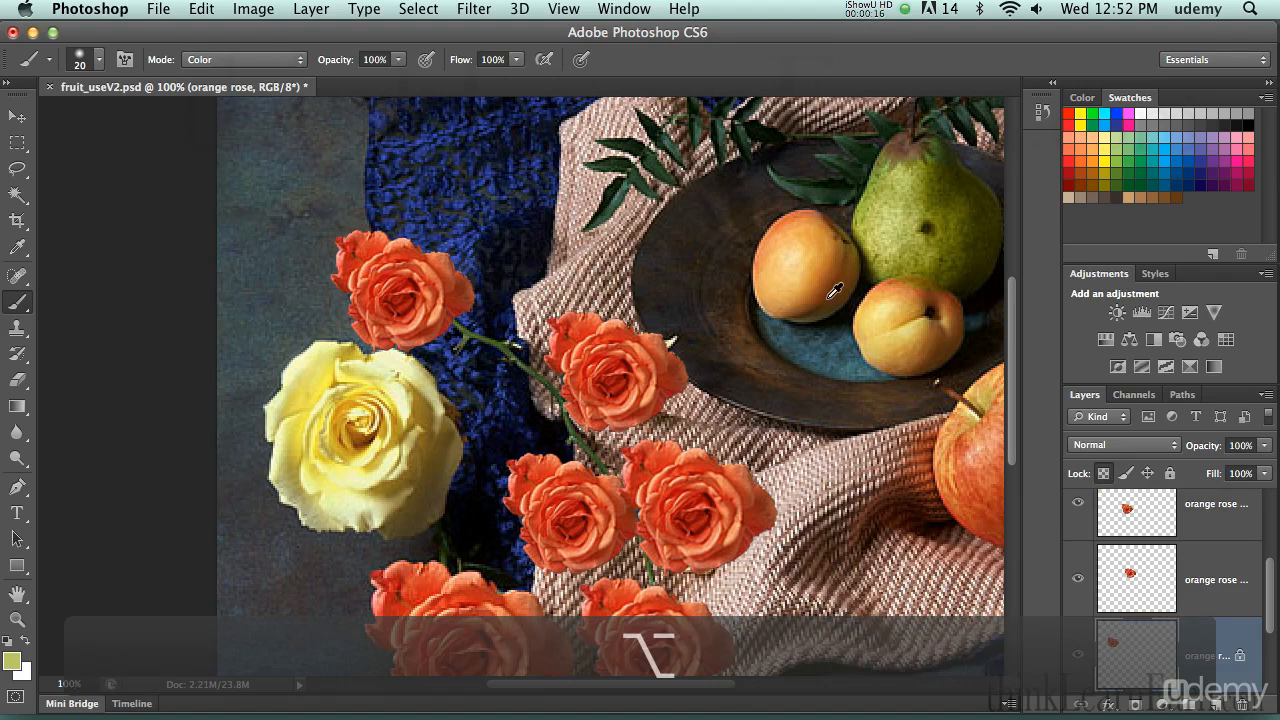
left_click(830, 237, "alt")
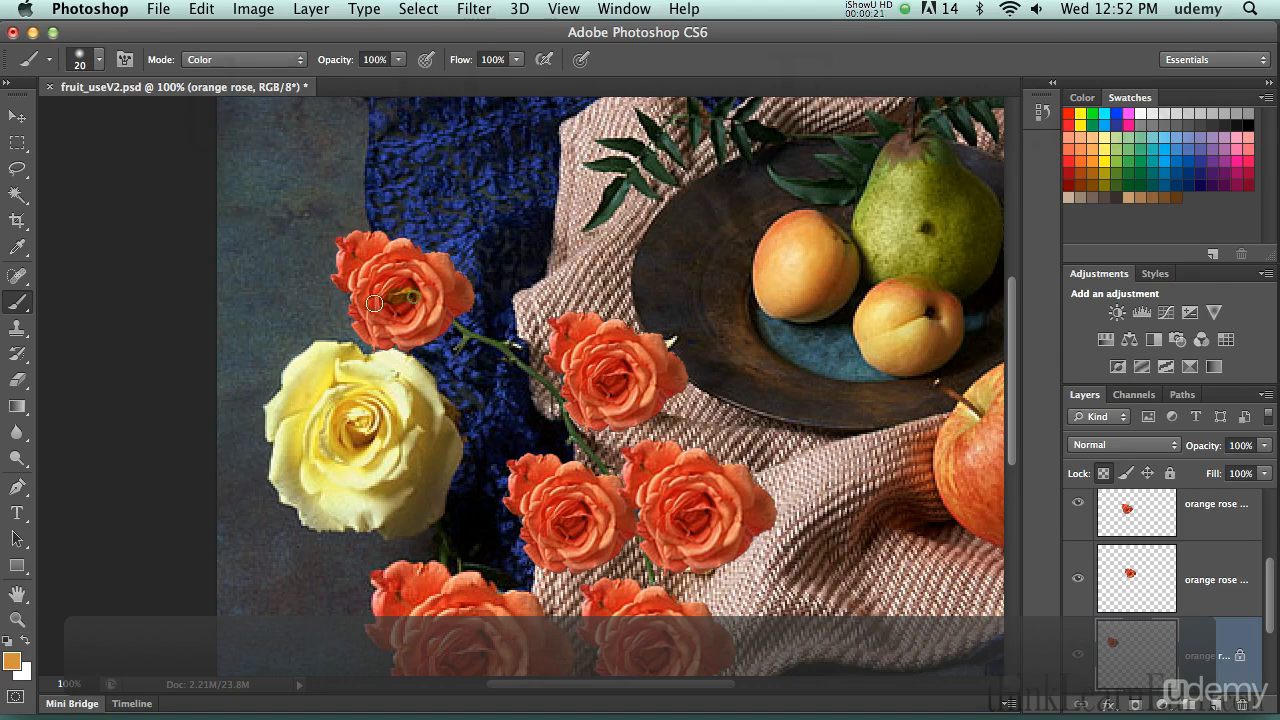
Try painting the sampled orange over the uppermost rose in Color mode, enlarging the brush to 40
left_click_drag(400, 305, 370, 273)
key("ctrl+z")
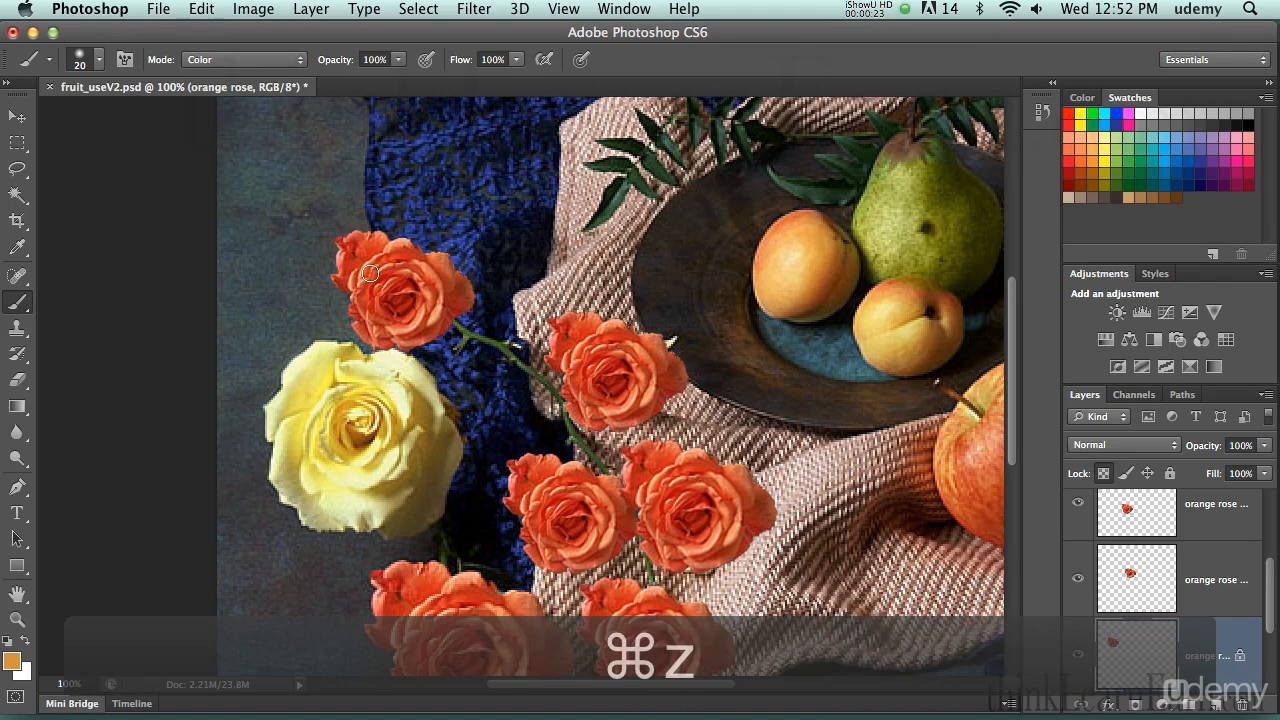
key("bracketright")
key("bracketright")
key("bracketright")
key("bracketright")
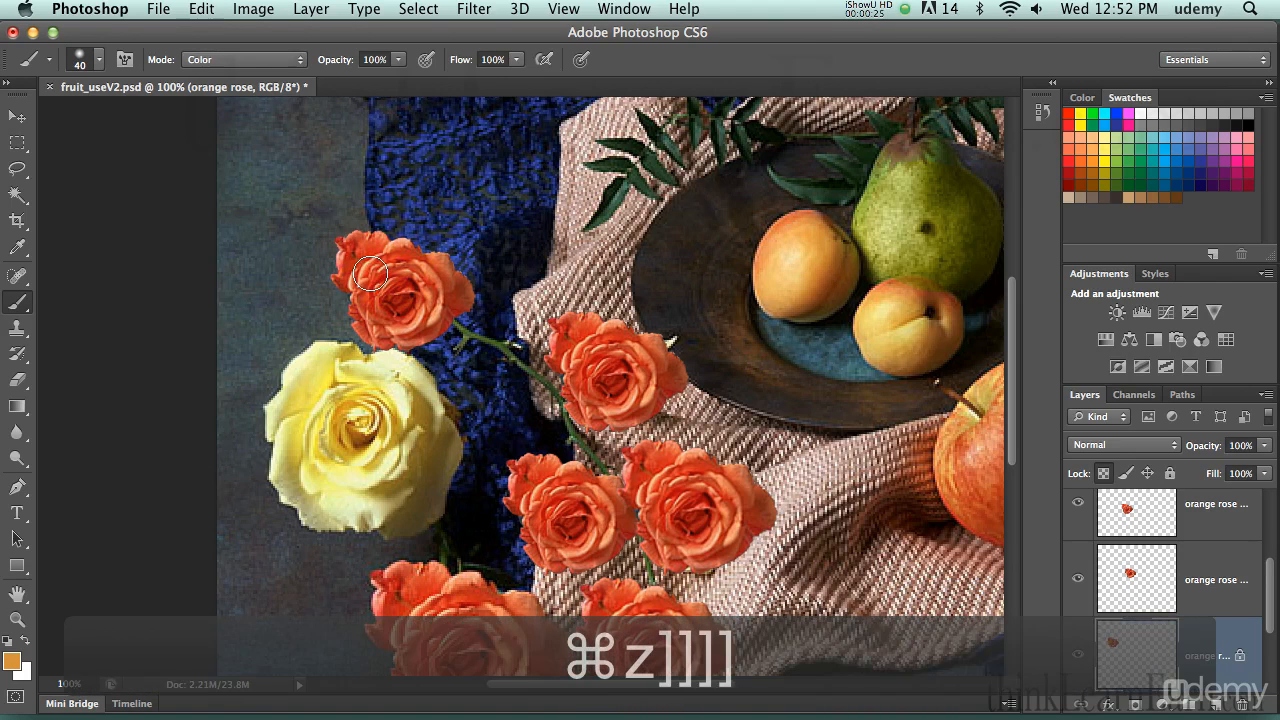
mouse_move(369, 273)
left_mouse_down()
mouse_move(406, 249)
mouse_move(359, 245)
mouse_move(390, 233)
mouse_move(324, 272)
mouse_move(475, 264)
mouse_move(340, 317)
mouse_move(500, 292)
mouse_move(331, 332)
mouse_move(497, 320)
mouse_move(430, 332)
mouse_move(385, 328)
left_mouse_up()
key("ctrl")
key("ctrl+z")
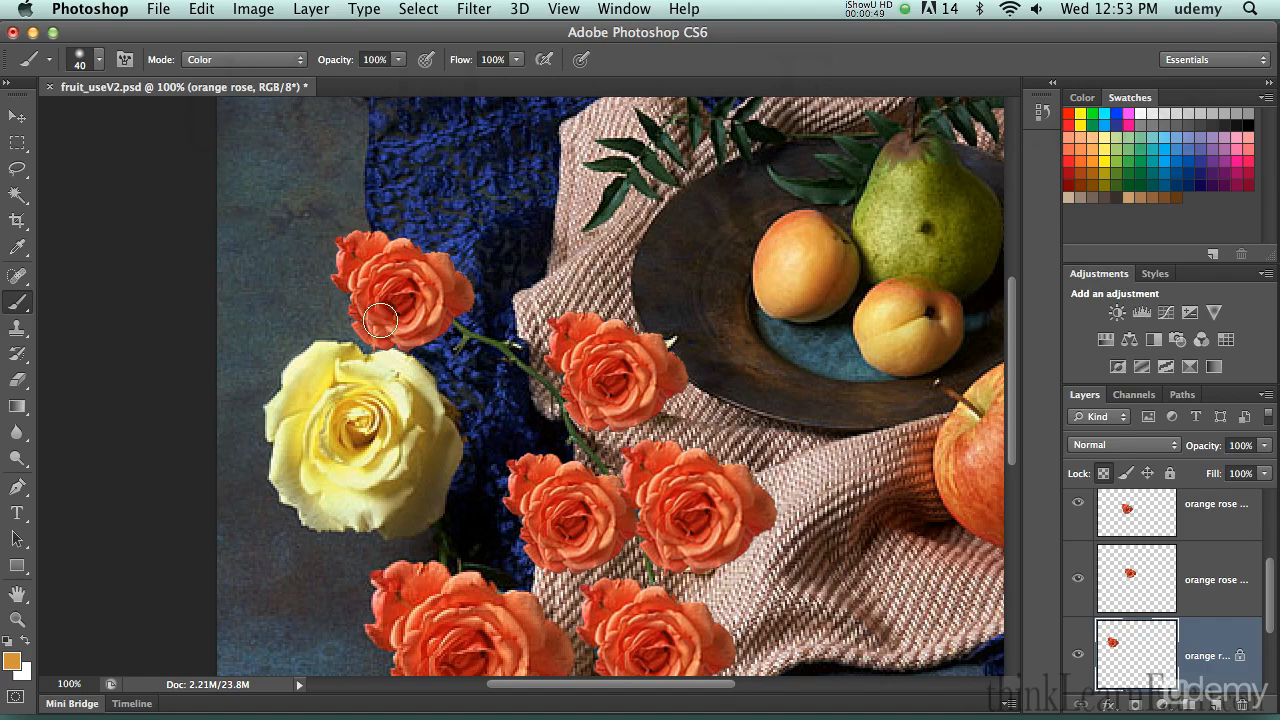
Try filling the uppermost rose directly with the solid foreground color
key("alt")
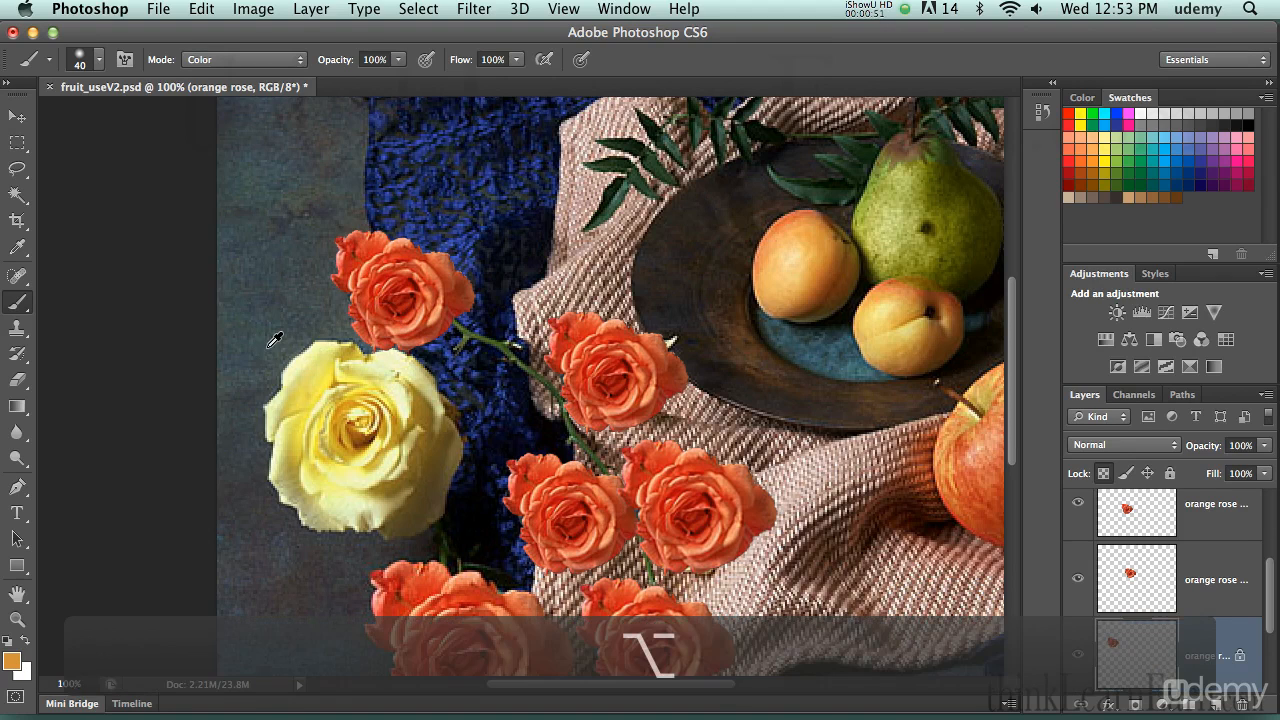
key("alt+BackSpace")
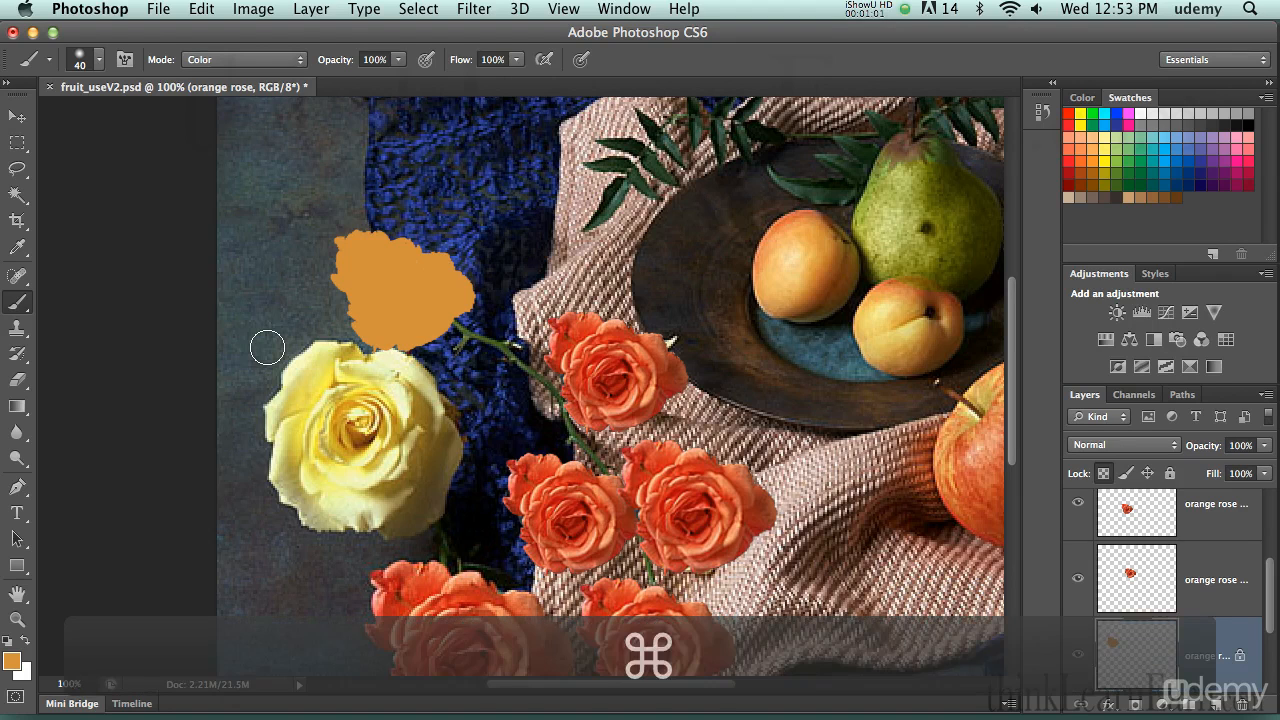
key("super+z")
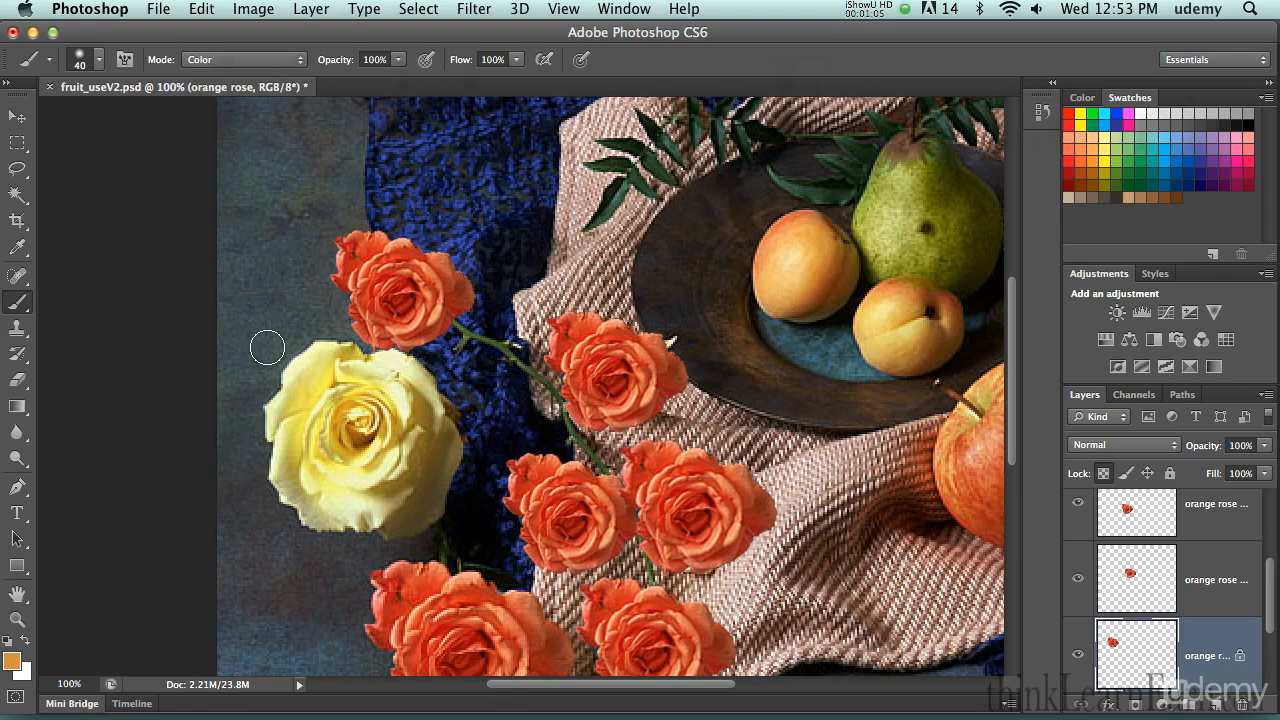
Fill the uppermost rose's layer with the foreground color using Color blending mode at 100% opacity
key("shift")
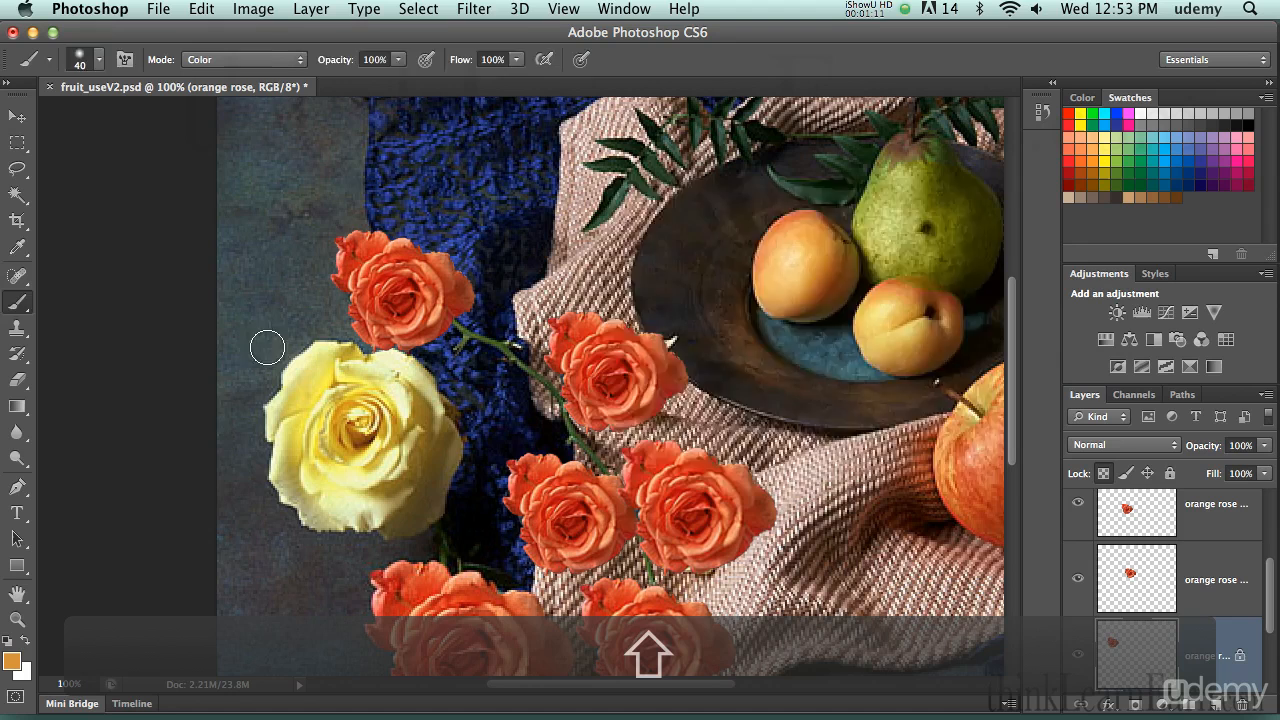
key("shift+BackSpace")
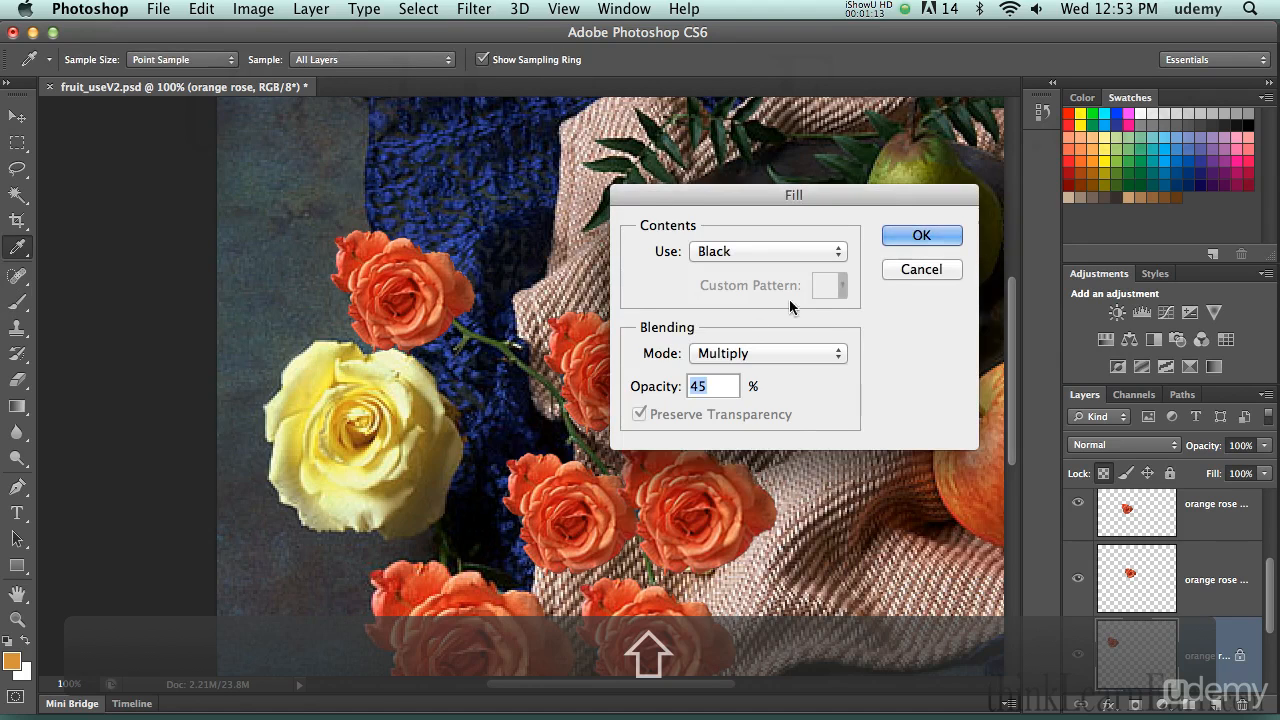
left_click(765, 252)
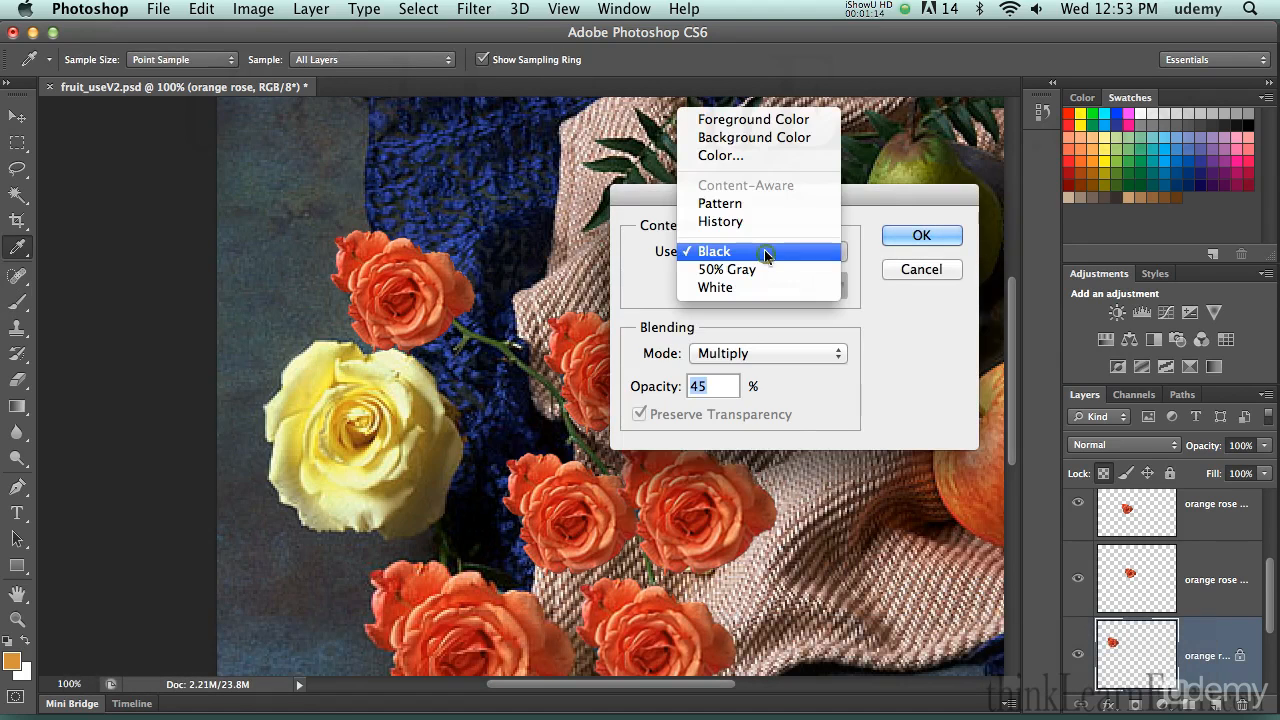
left_click(760, 120)
left_click(778, 356)
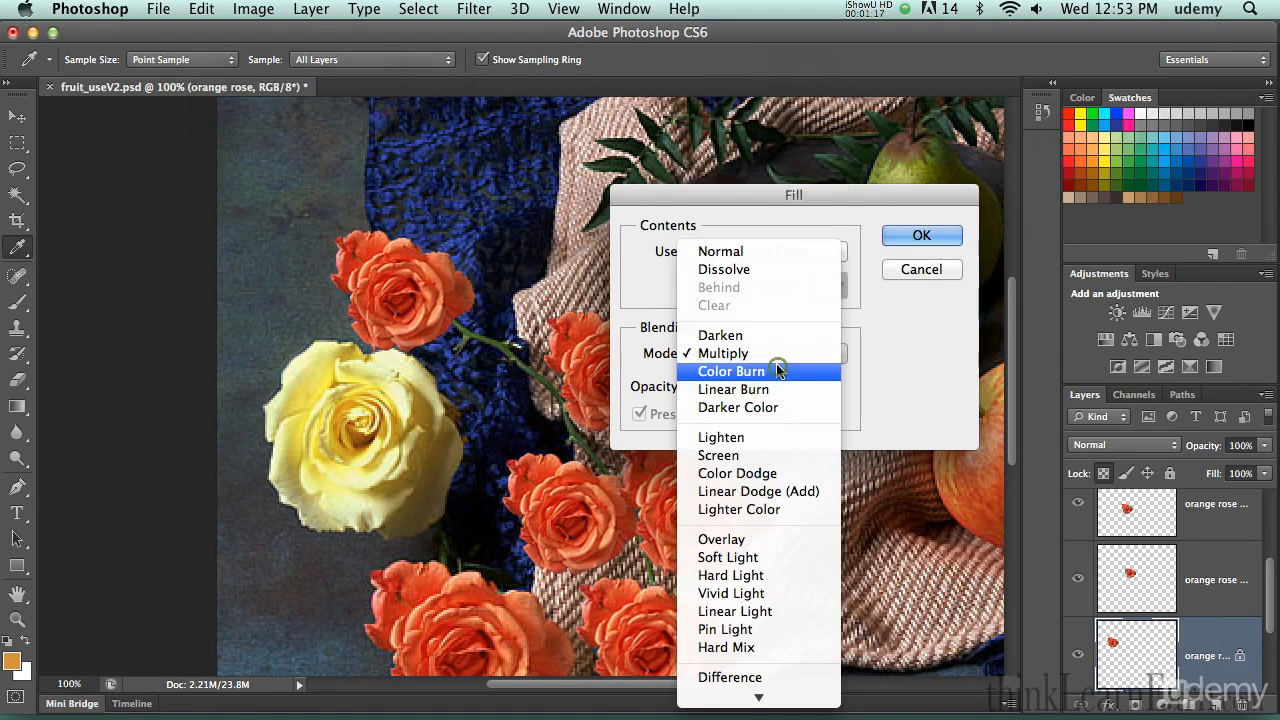
key("v")
key("o")
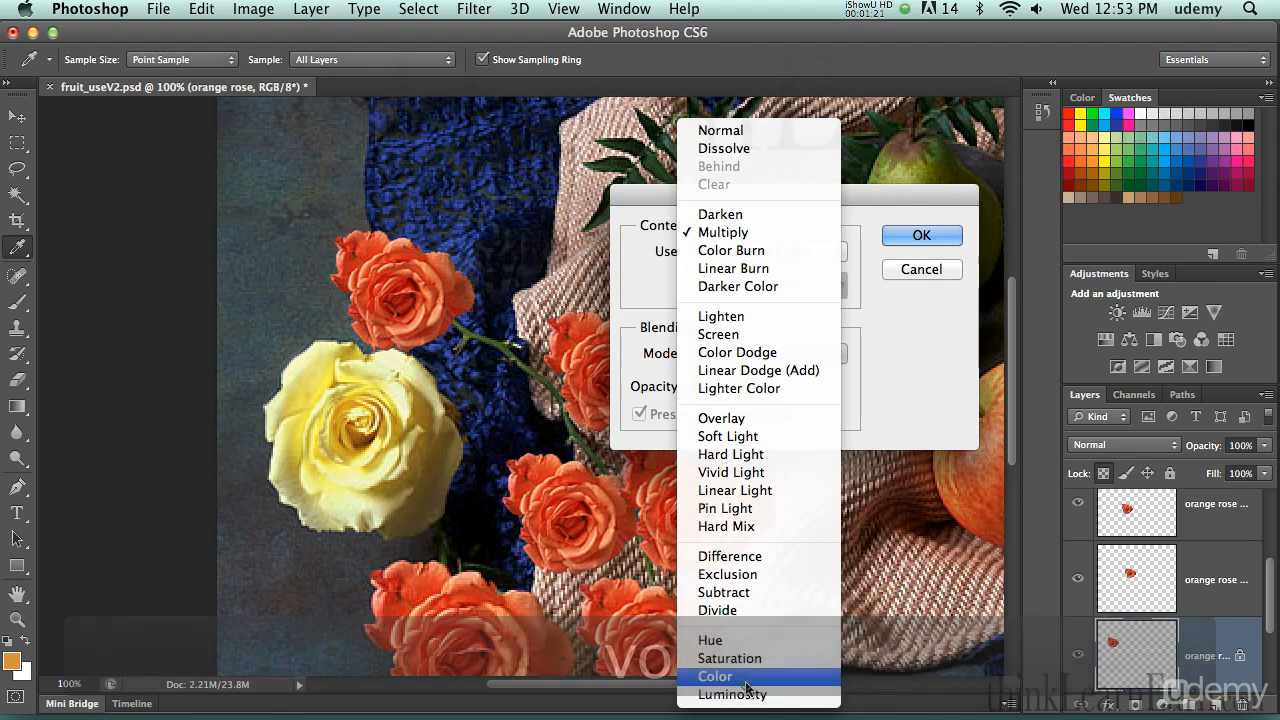
left_click(745, 679)
type("100")
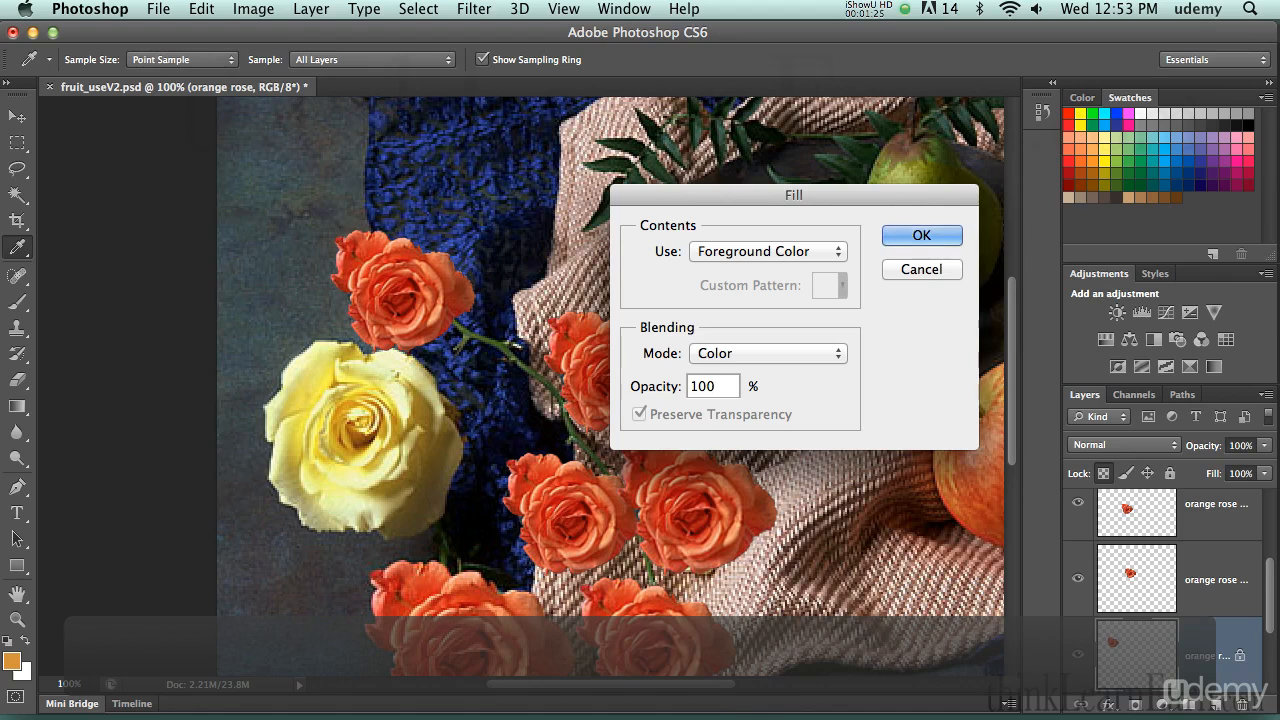
key("Return")
key("b")
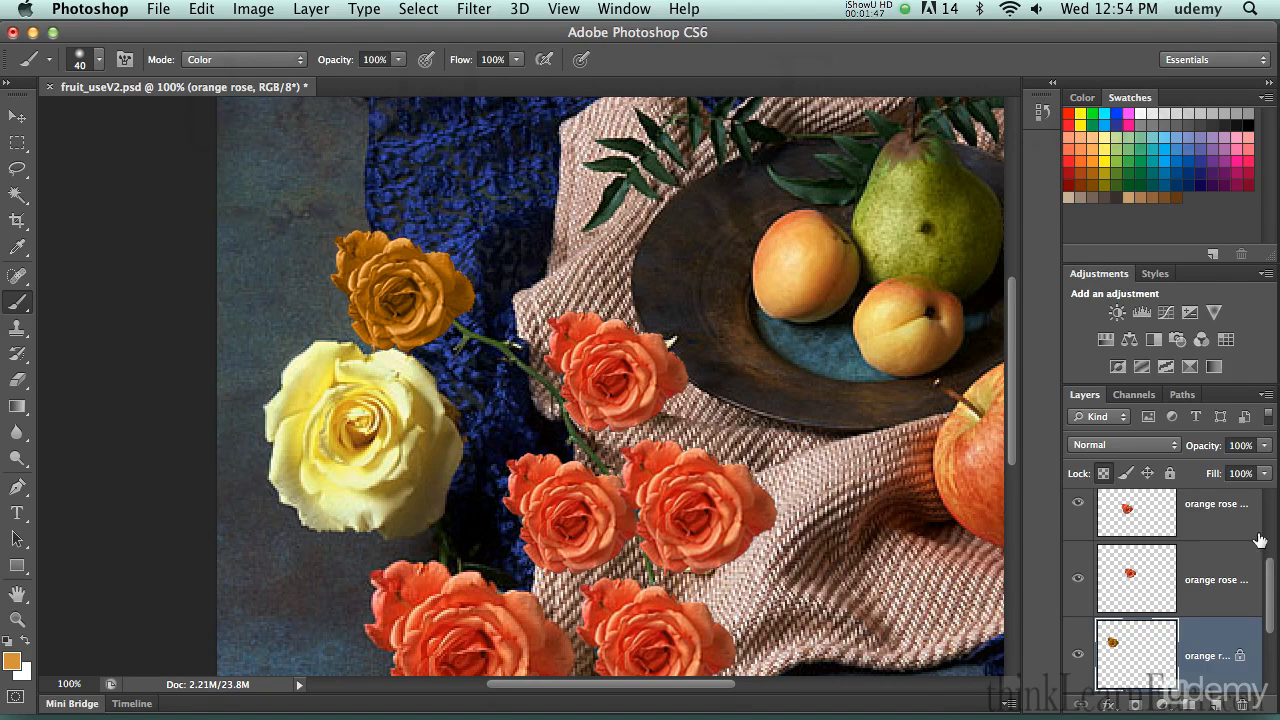
Select the layer of the small rose beside the yellow rose's lower edge and lock its transparent pixels
mouse_move(1270, 583)
left_mouse_down()
mouse_move(1273, 502)
mouse_move(1273, 560)
left_mouse_up()
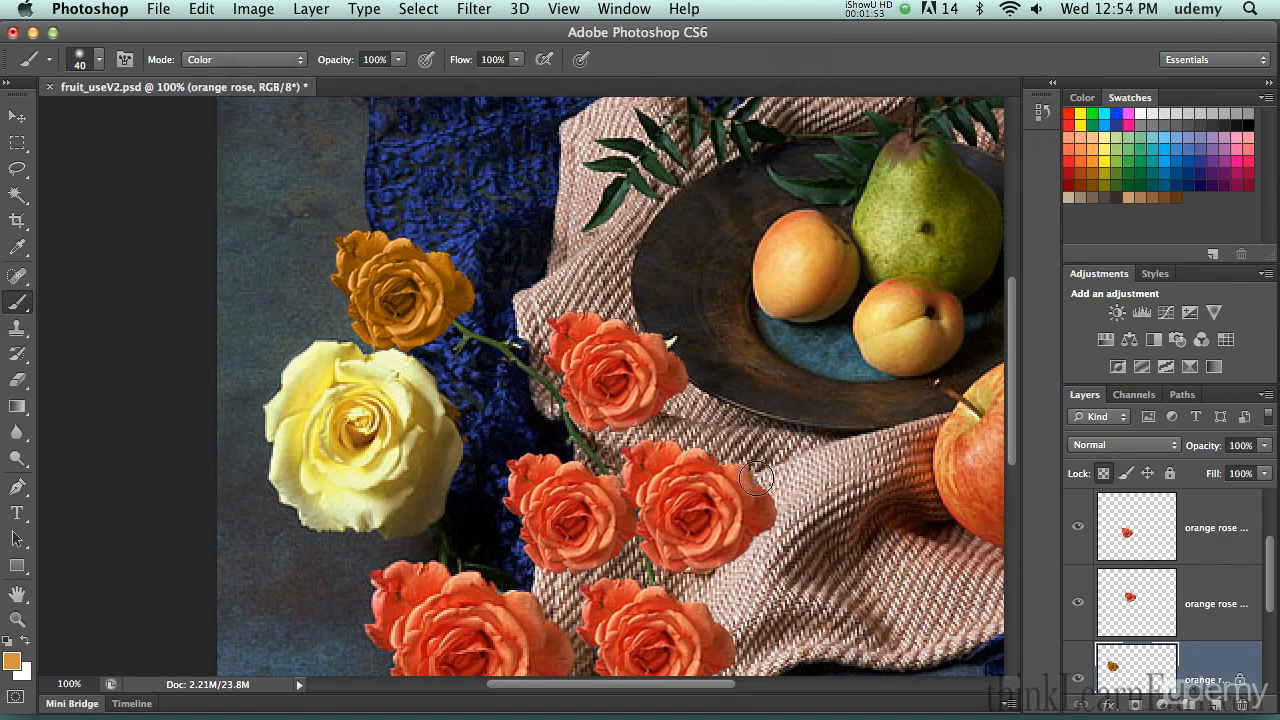
key("v")
key("super")
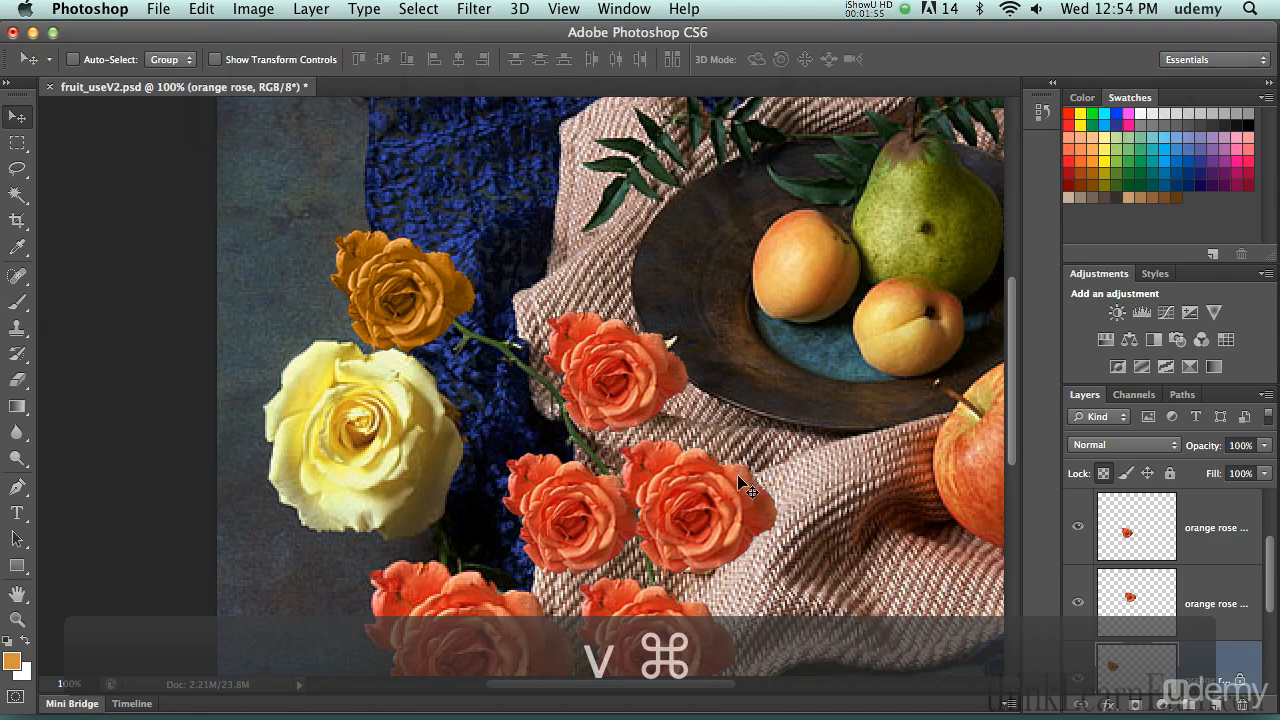
left_click(578, 508, "super")
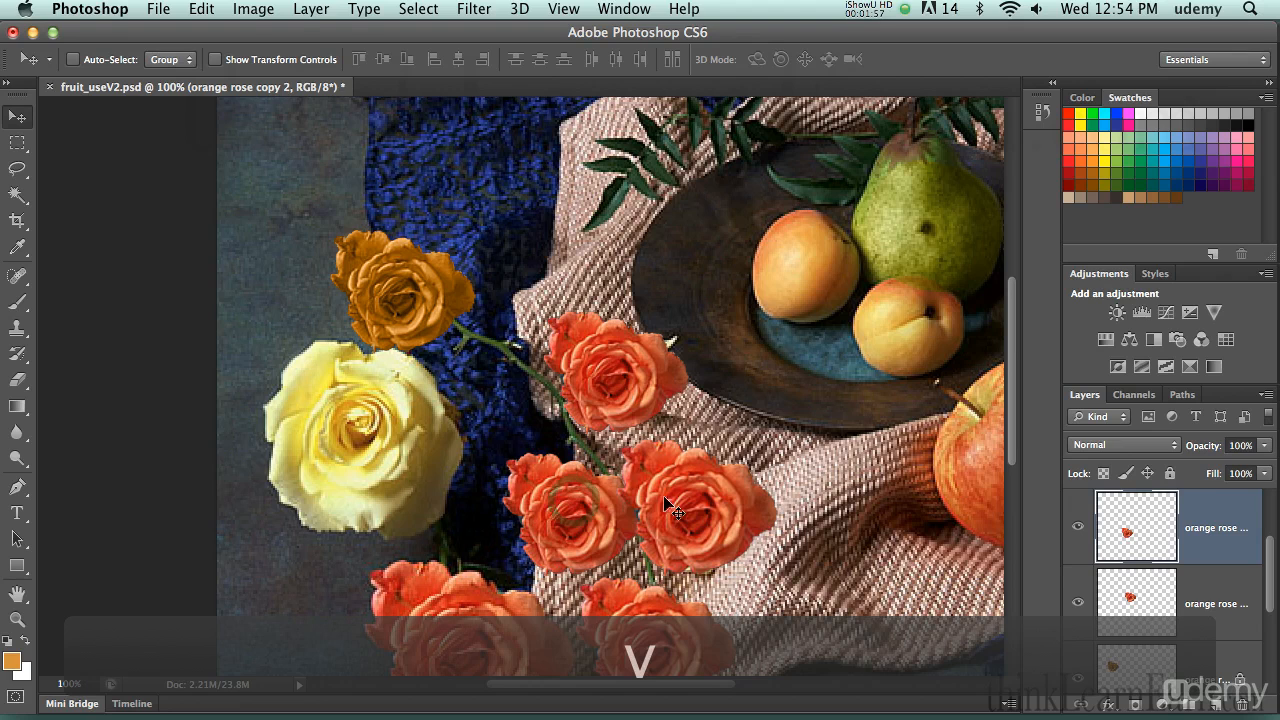
left_click(1104, 474)
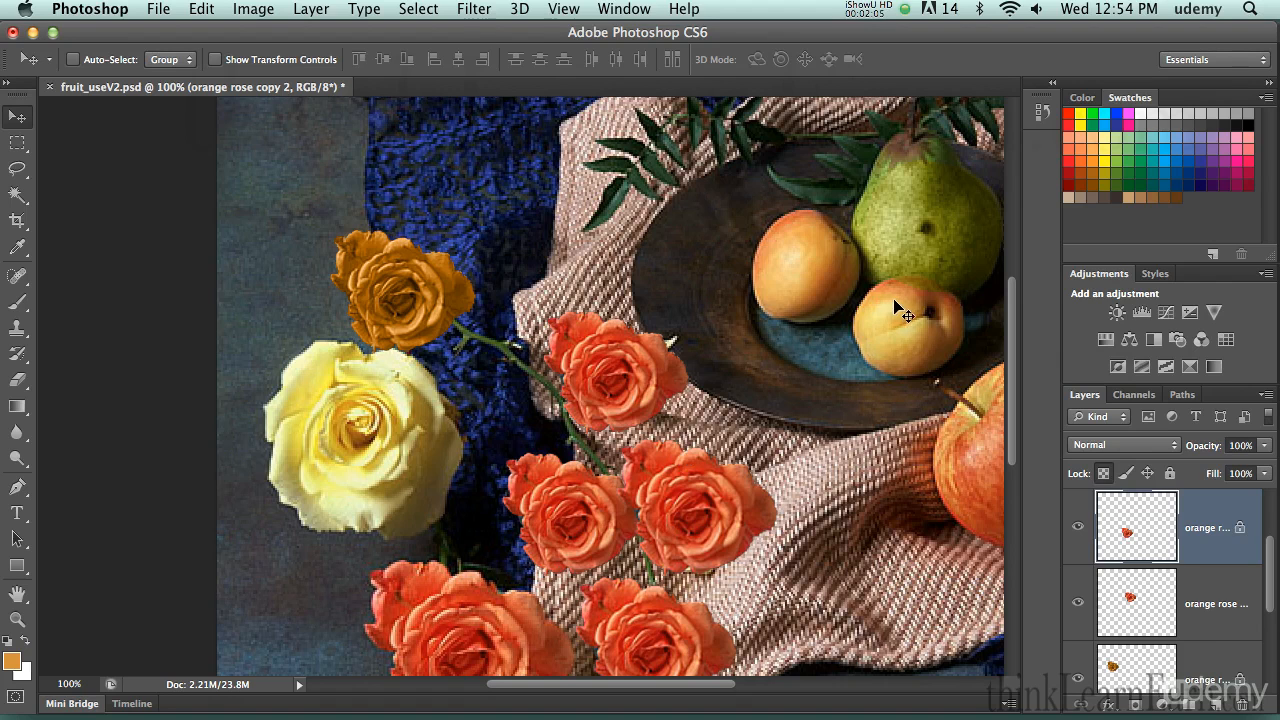
Sample a dark green from the pear and fill the selected rose with it in Color mode at 100% opacity
key("i")
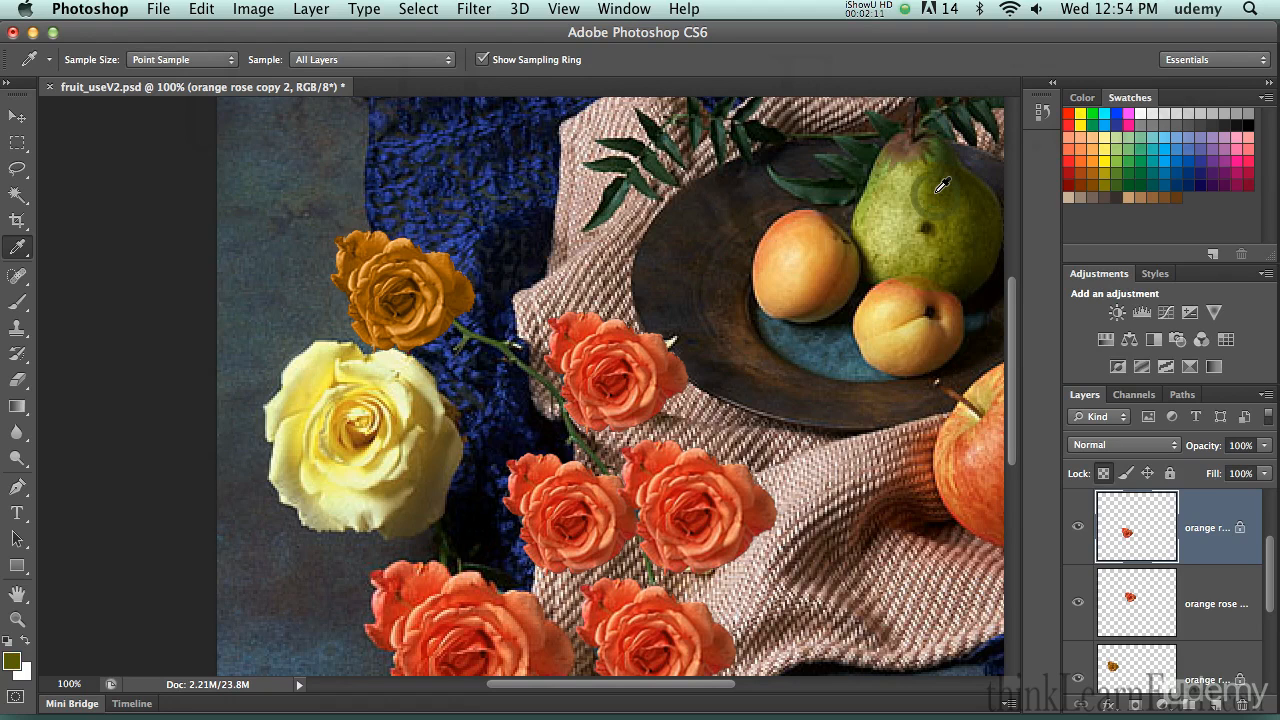
key("alt")
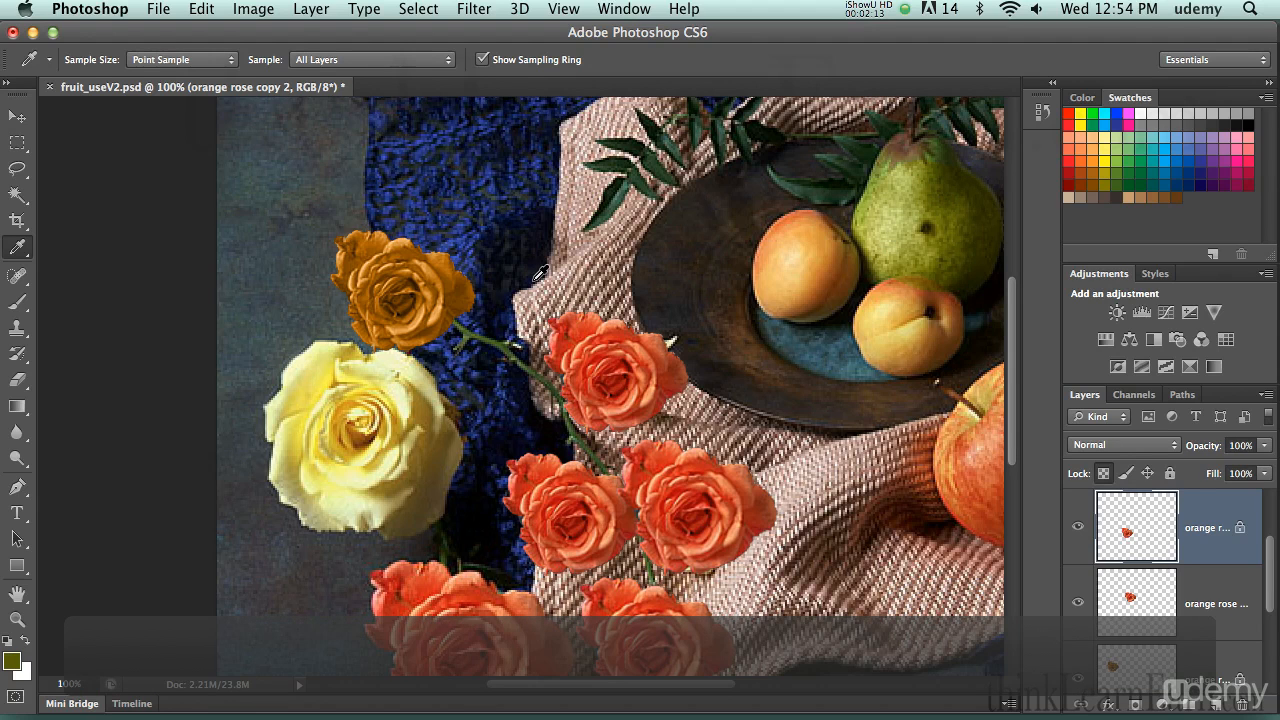
key("shift+BackSpace")
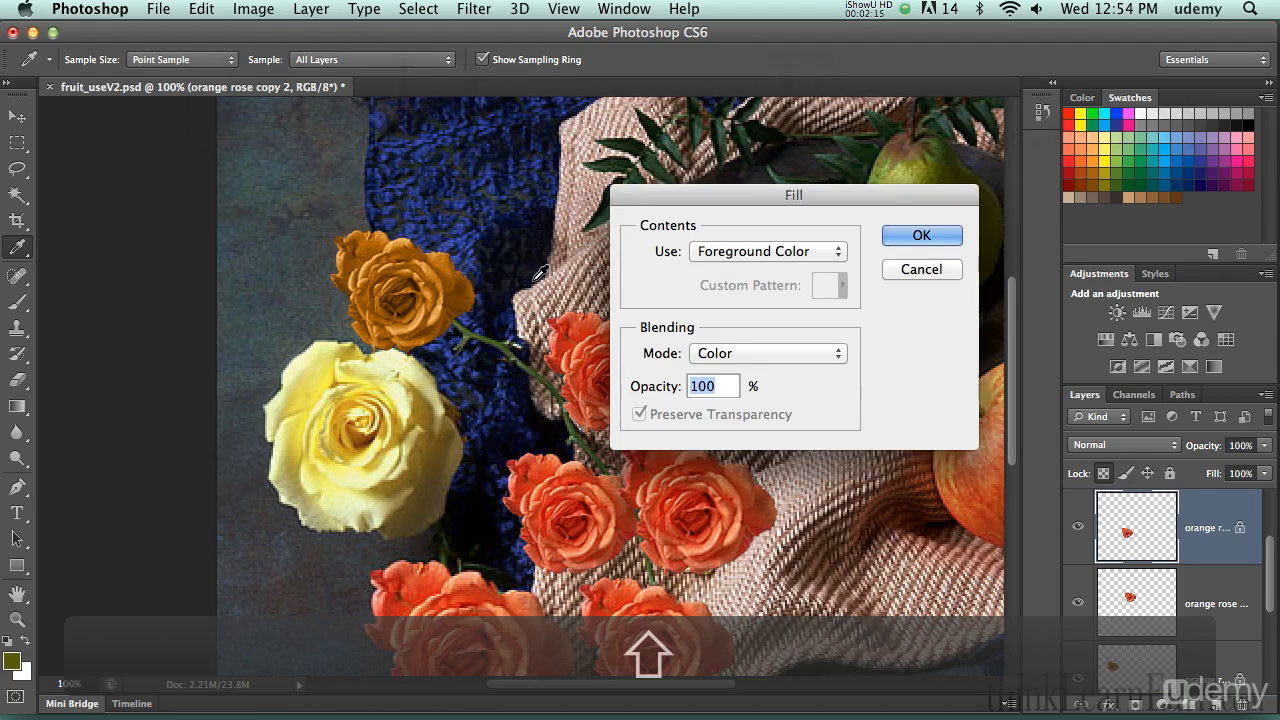
key("Return")
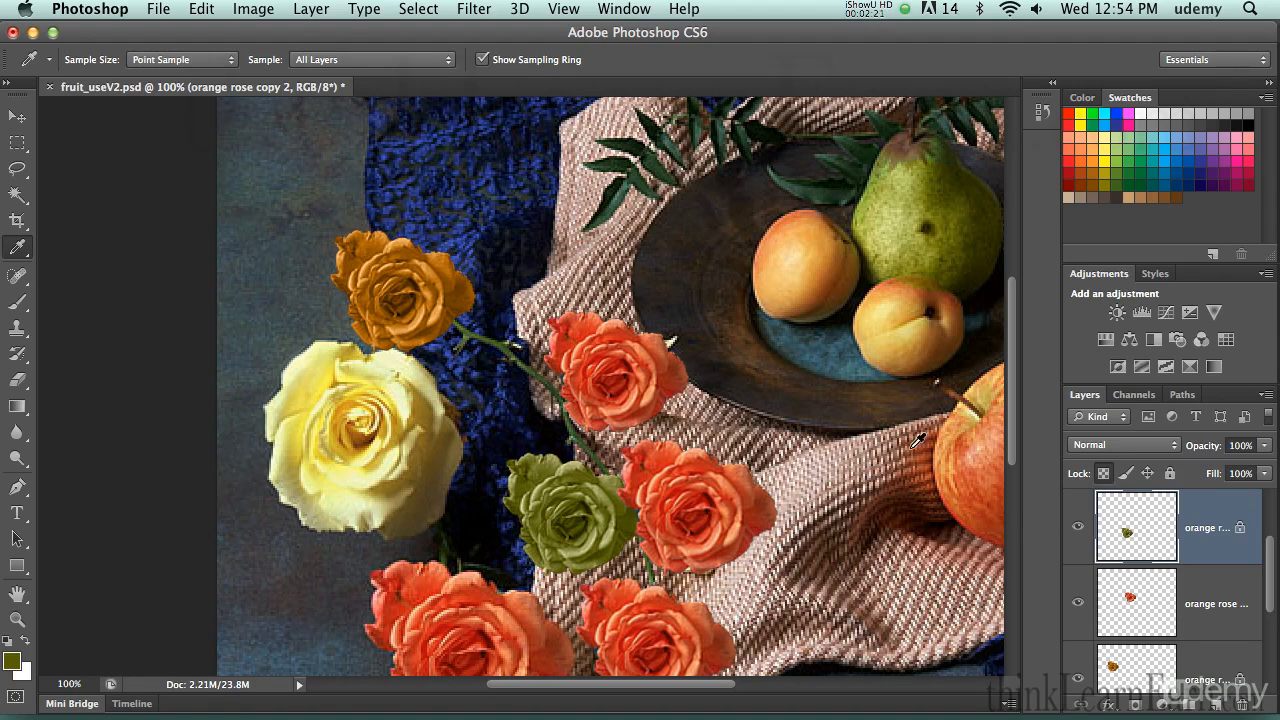
Merge the two topmost orange rose layers into a single layer
mouse_move(1269, 587)
left_mouse_down()
mouse_move(1273, 560)
mouse_move(1272, 625)
mouse_move(1273, 578)
left_mouse_up()
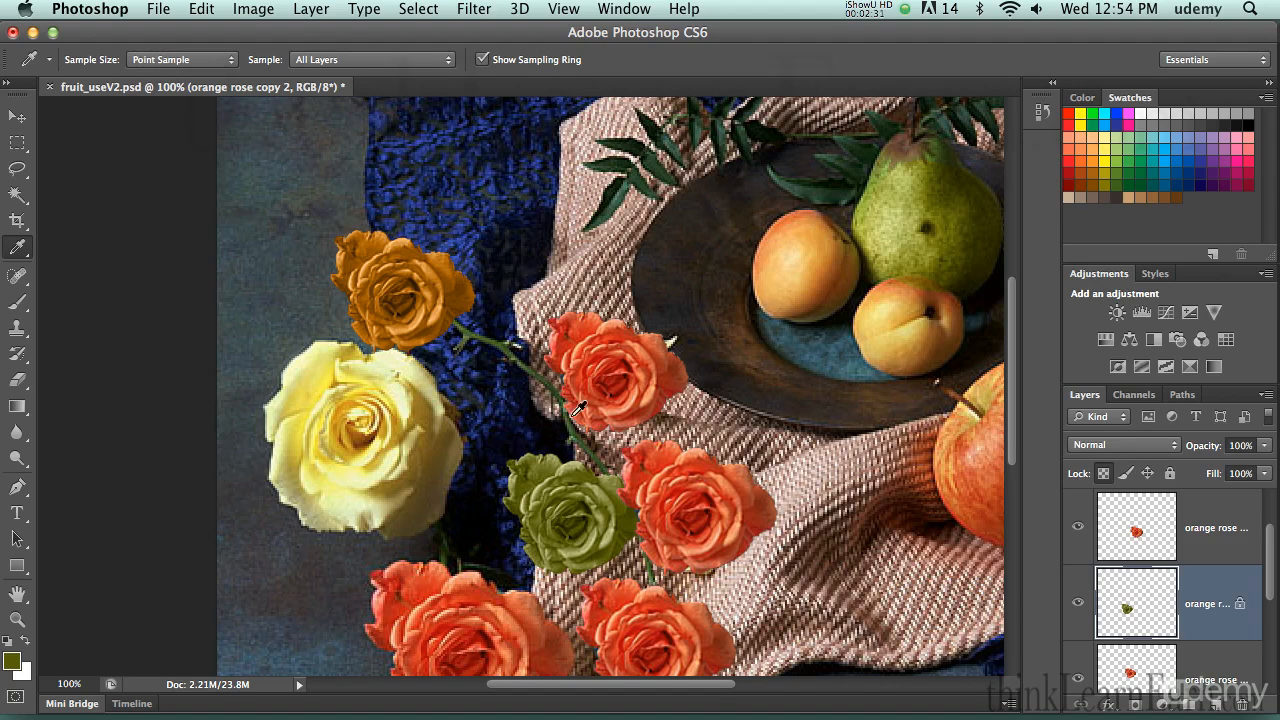
left_click_drag(1275, 584, 1275, 540)
left_click(1156, 538)
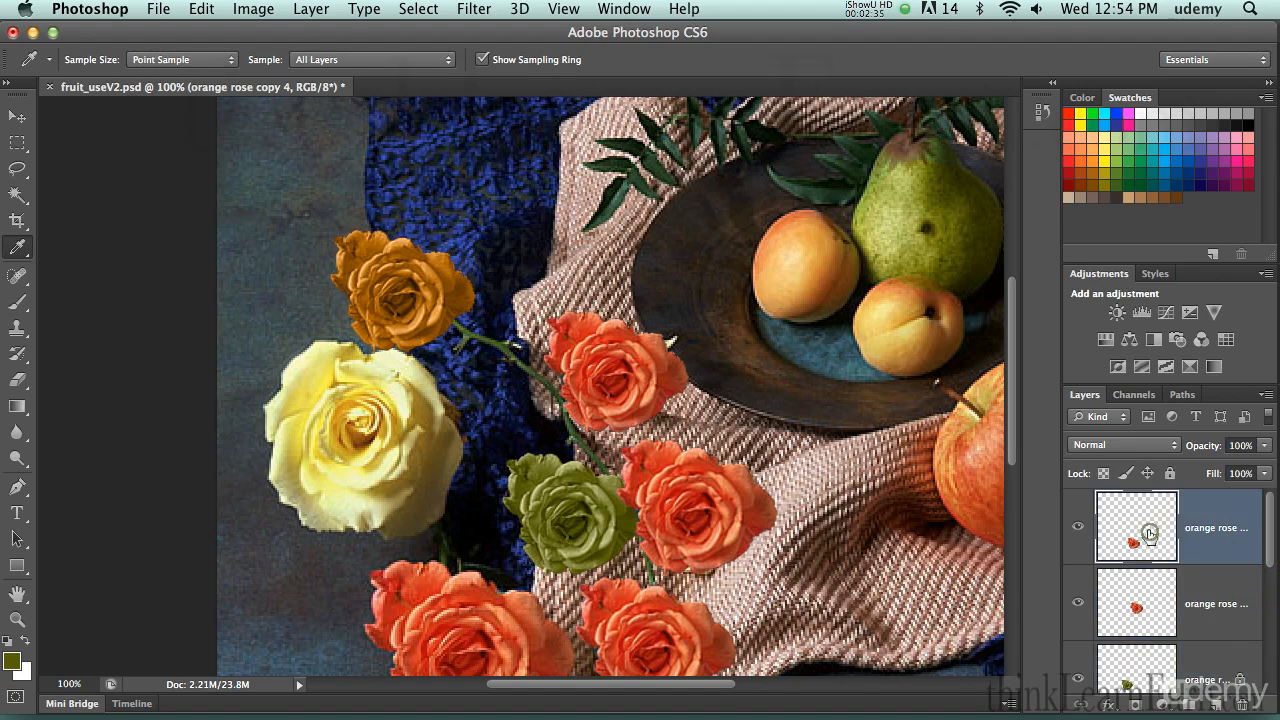
left_click(1138, 602, "shift")
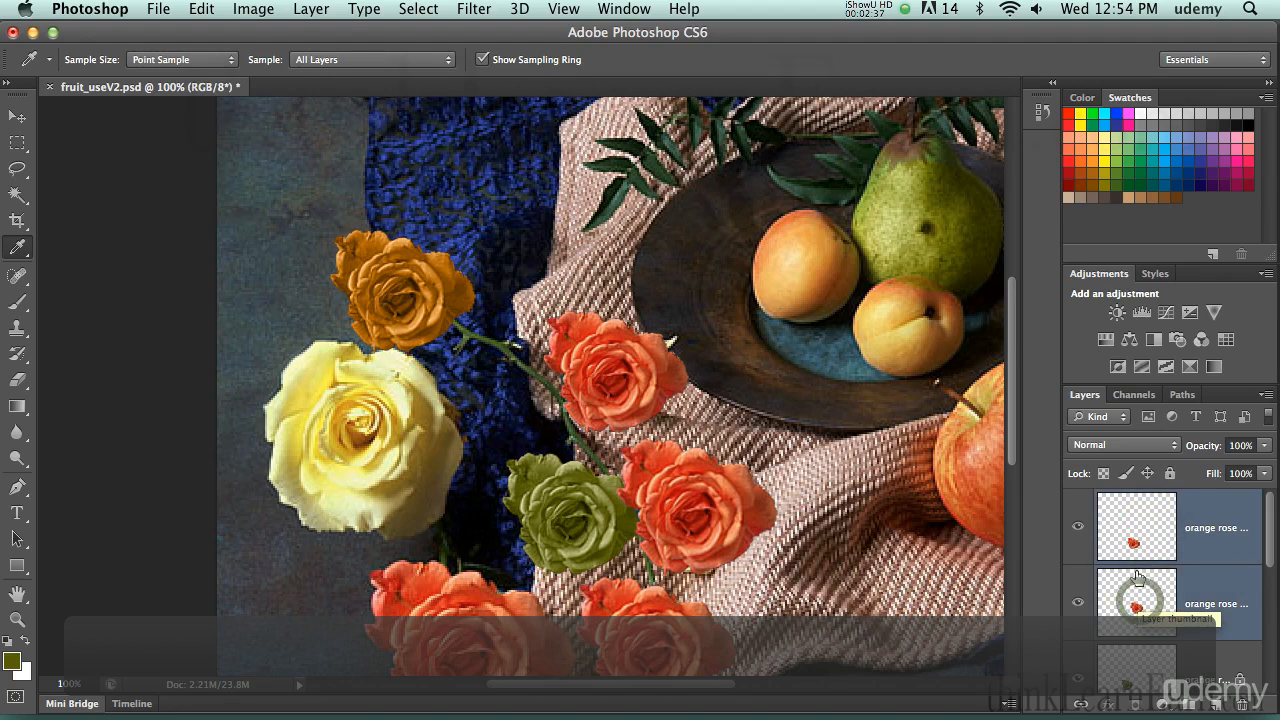
right_click(1153, 538)
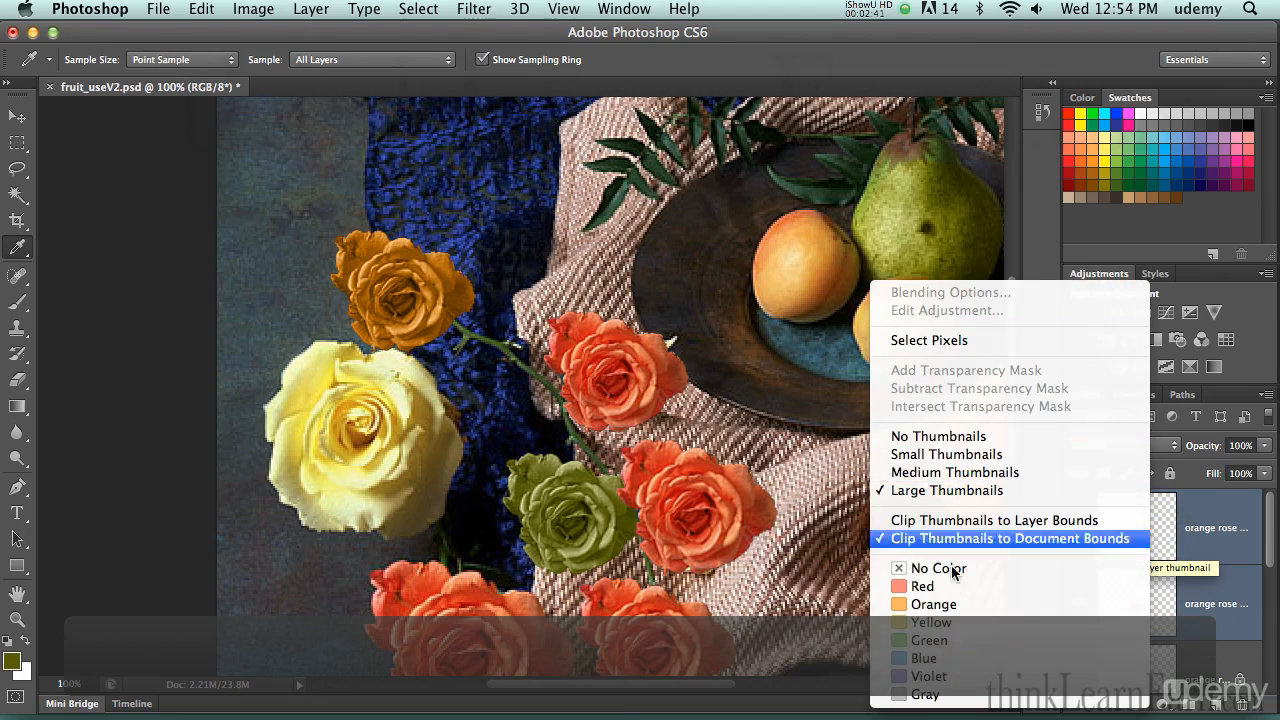
left_click(1195, 528)
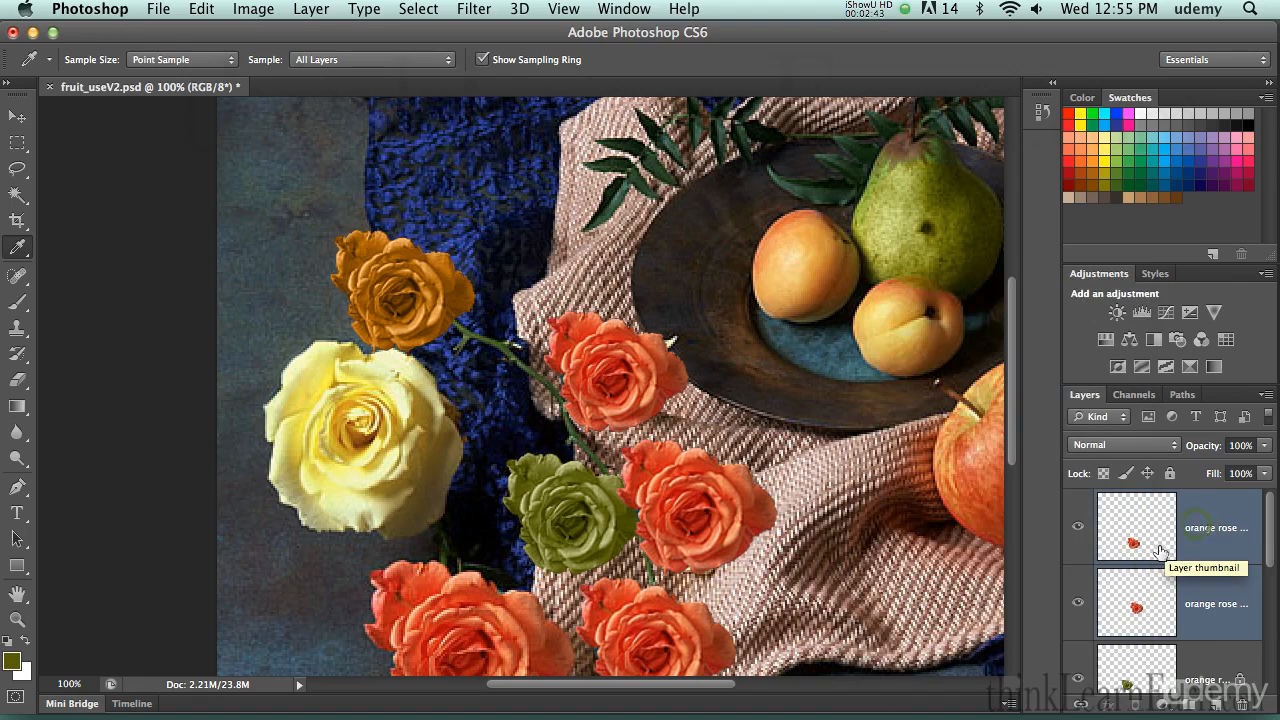
left_click(1078, 527)
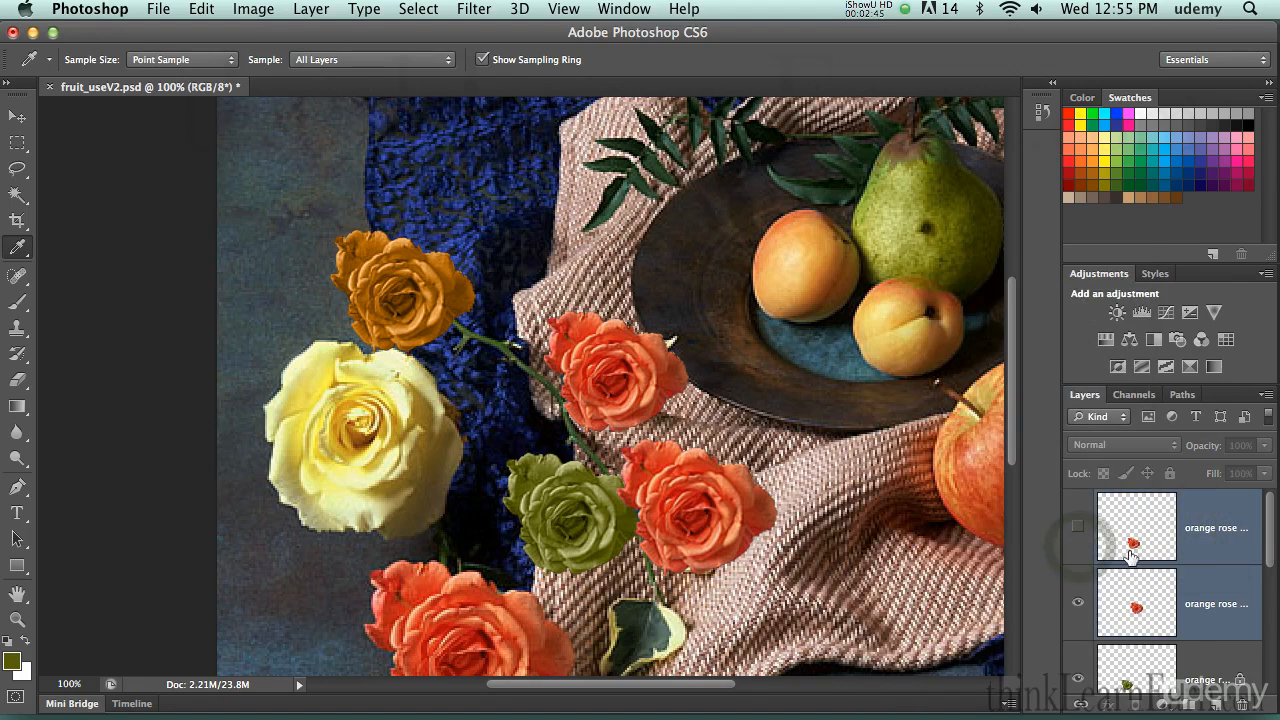
left_click(1078, 527)
key("super+d")
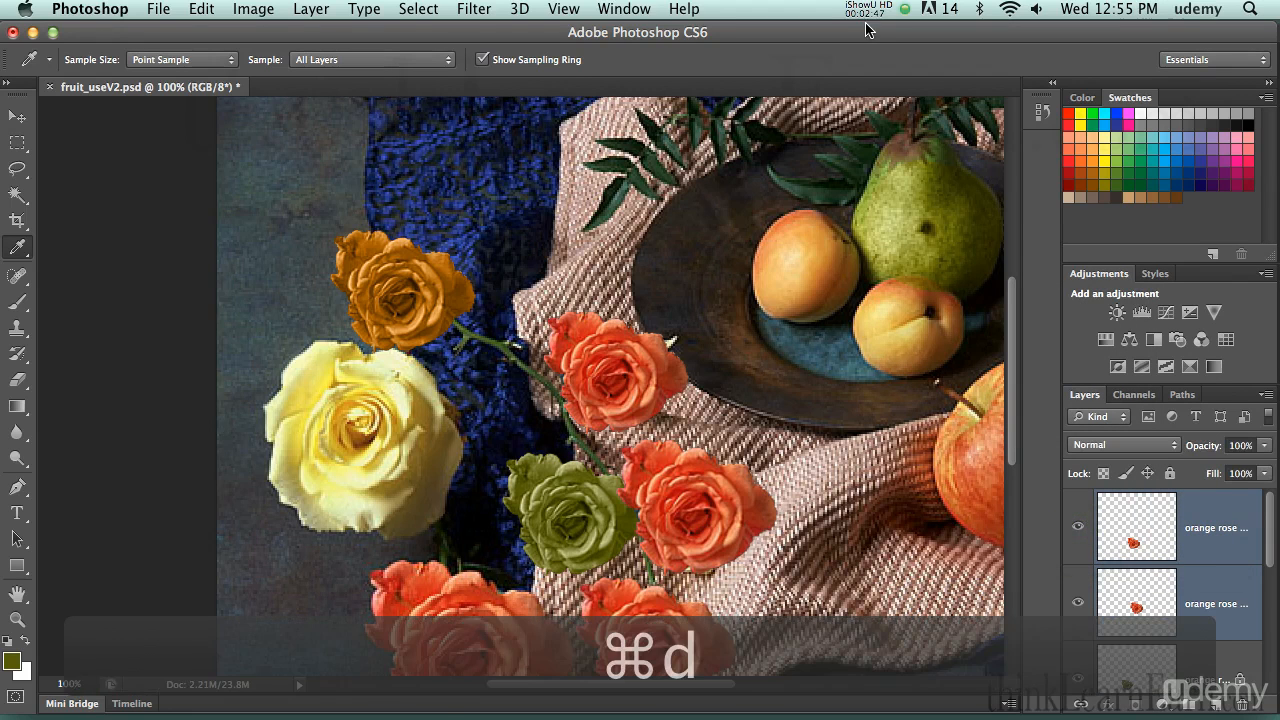
key("ctrl")
left_click(1196, 537, "ctrl")
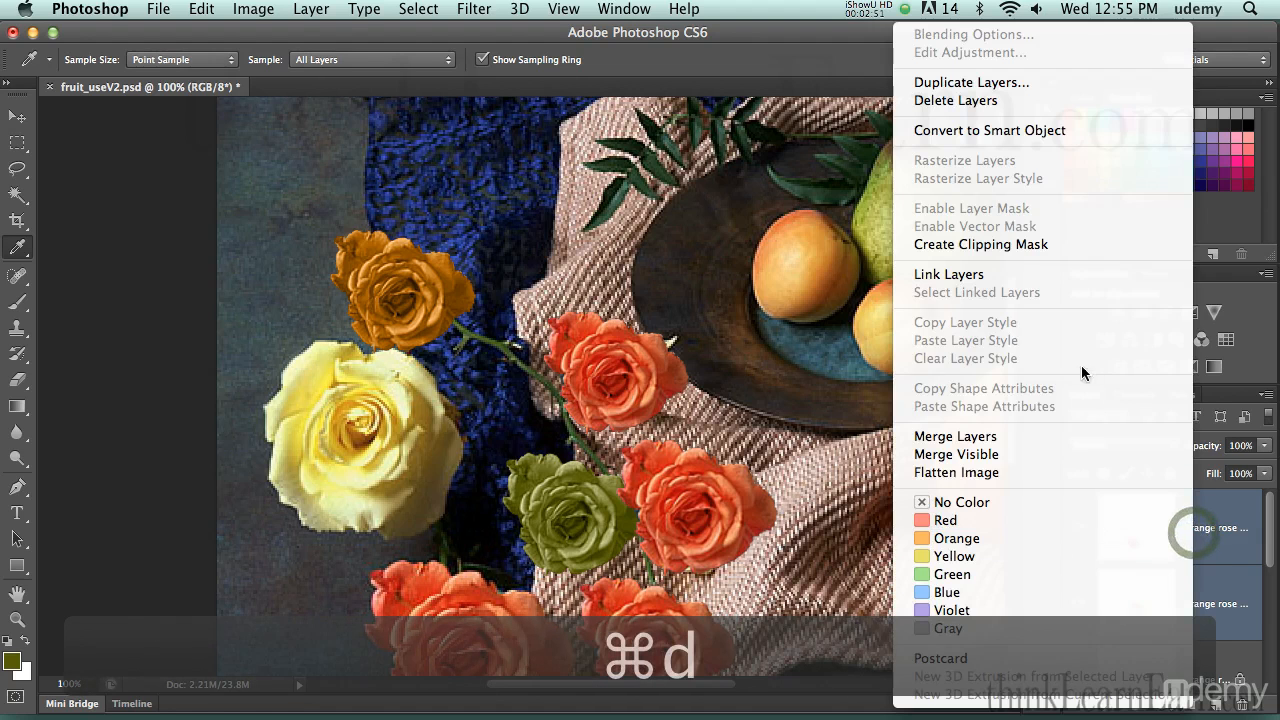
left_click(1003, 436)
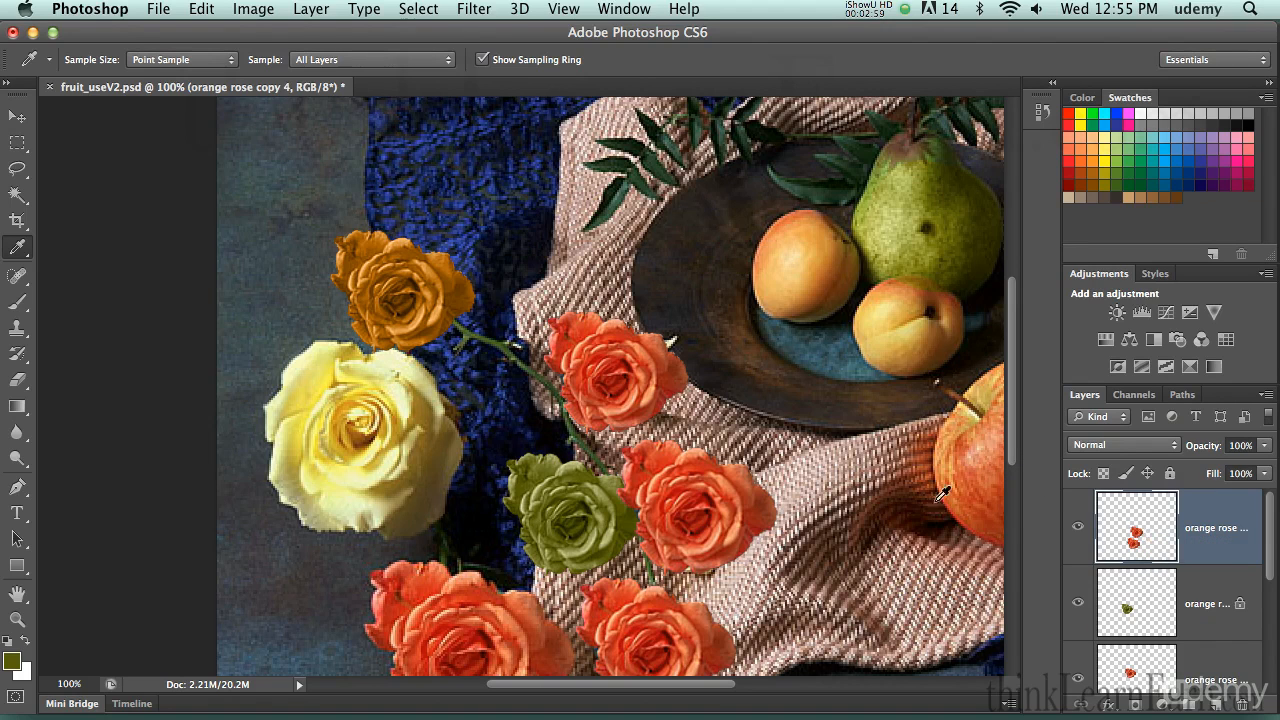
Try moving the merged pair of roses upward
key("v")
left_click_drag(690, 518, 676, 380)
key("super+z")
Scale the merged pair of roses down slightly with Free Transform
key("super")
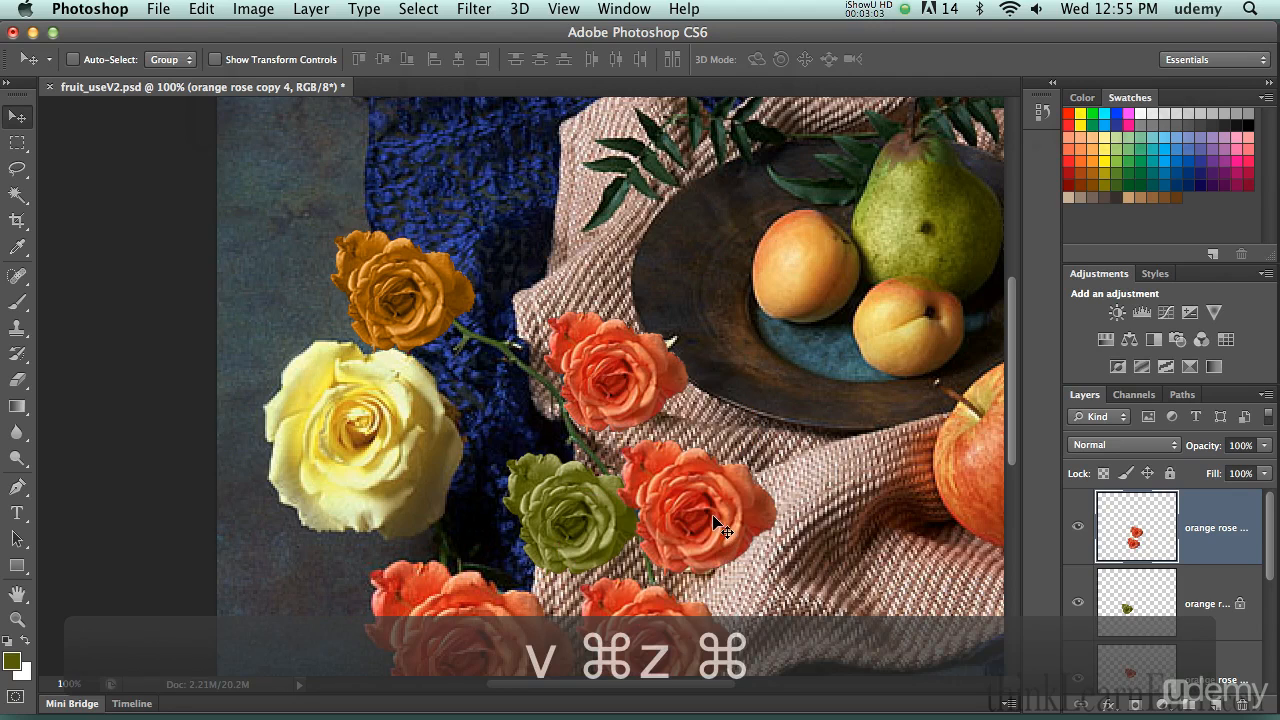
key("super+t")
mouse_move(779, 440)
left_mouse_down()
mouse_move(790, 402)
mouse_move(770, 443)
left_mouse_up()
key("Return")
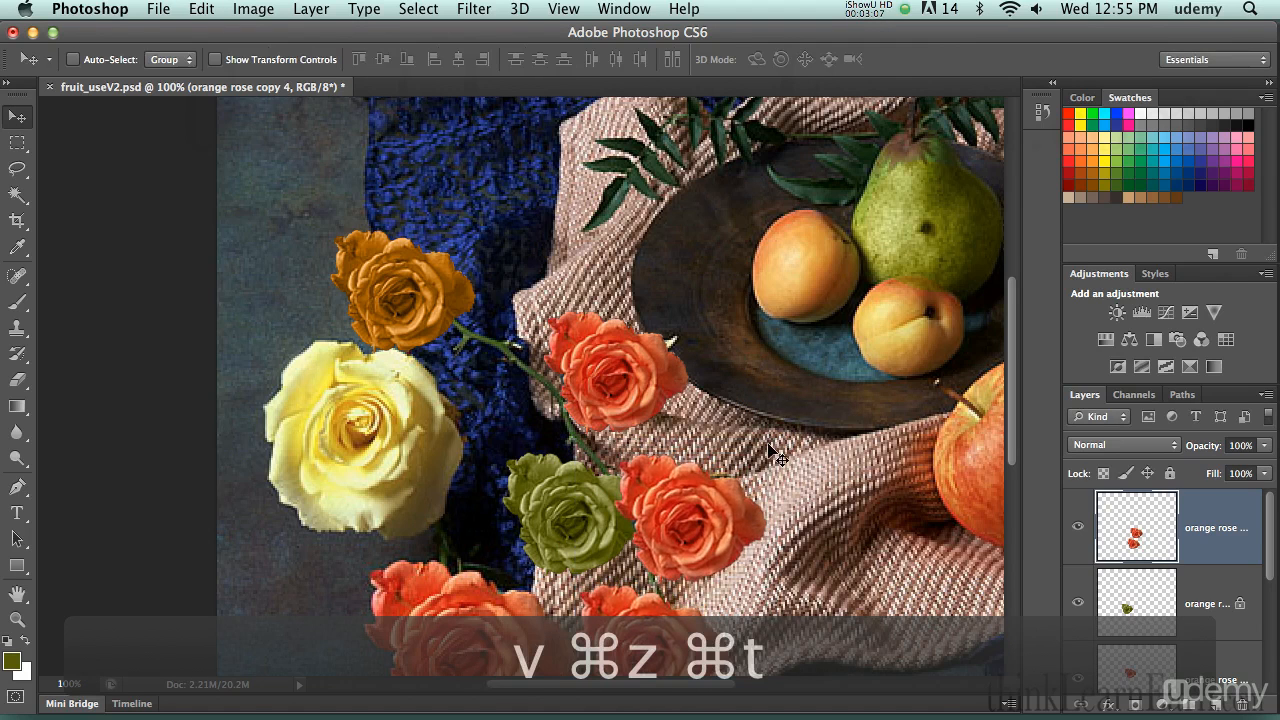
key("space")
left_click_drag(724, 510, 726, 432)
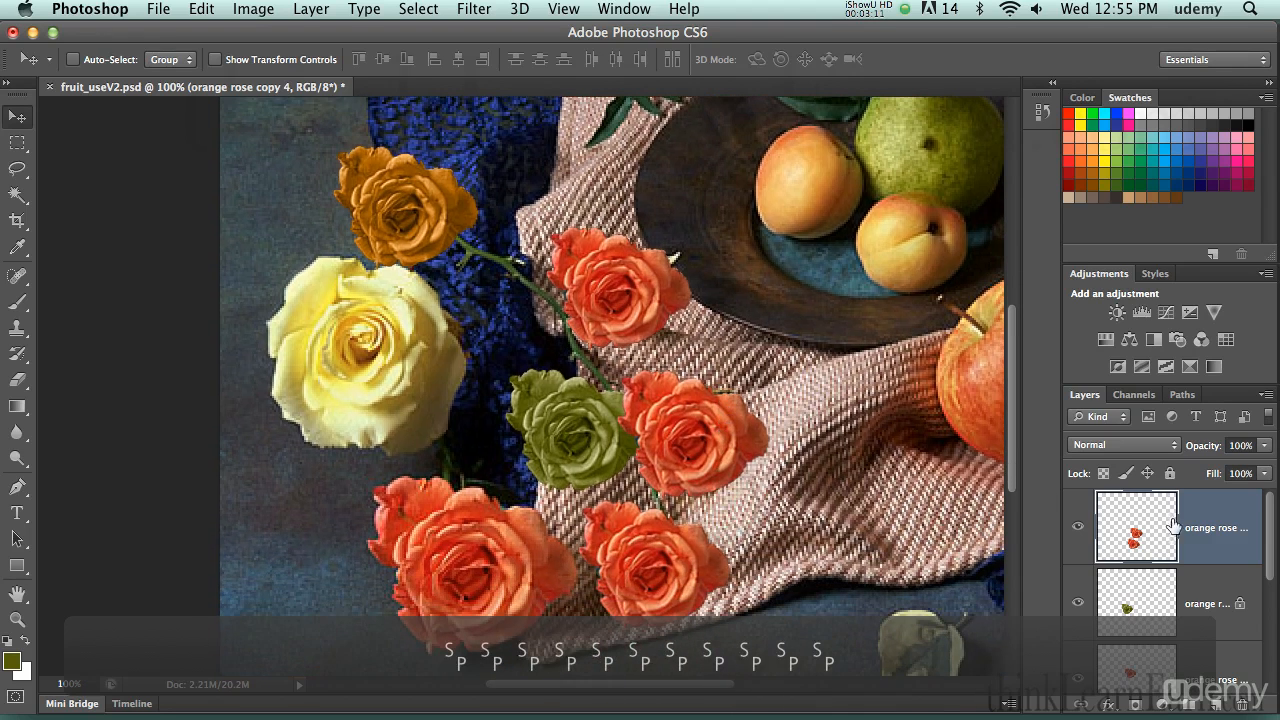
Lock the transparent pixels of the merged two-rose layer and save the document
left_click(1104, 474)
key("super+s")
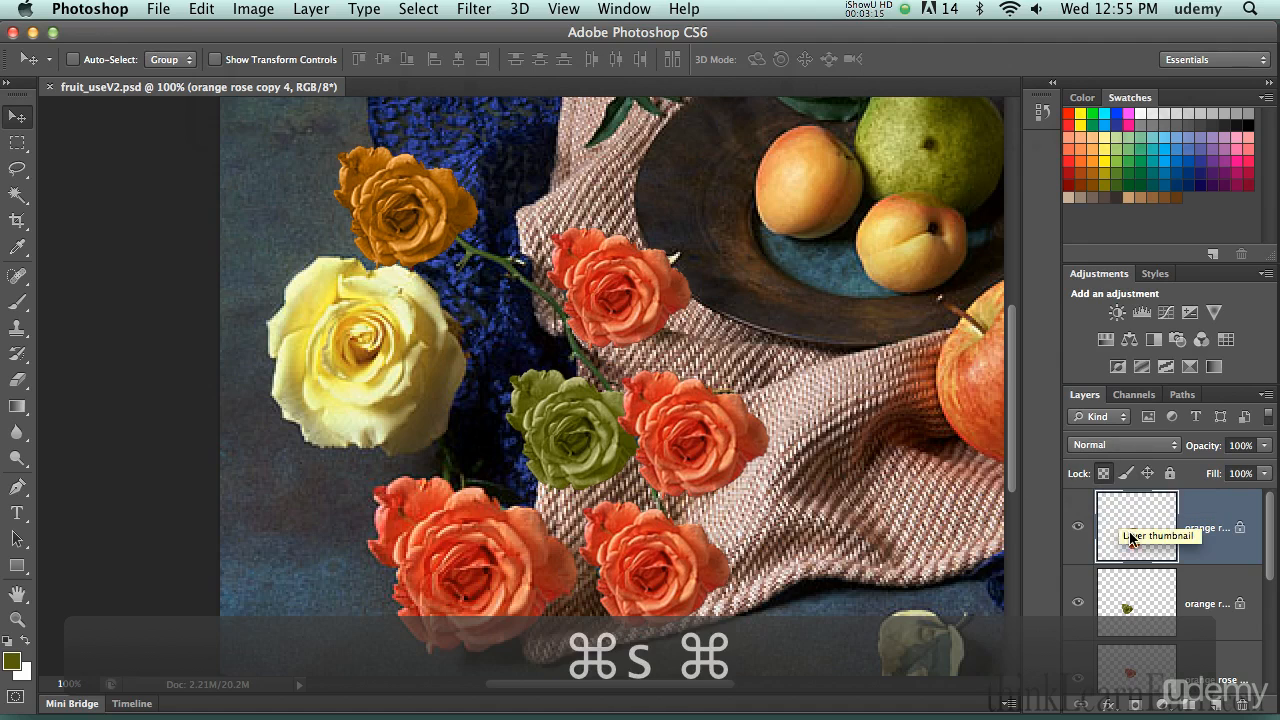
Load the merged two-rose layer's outline as a selection and clear it again
left_click(1135, 545, "super")
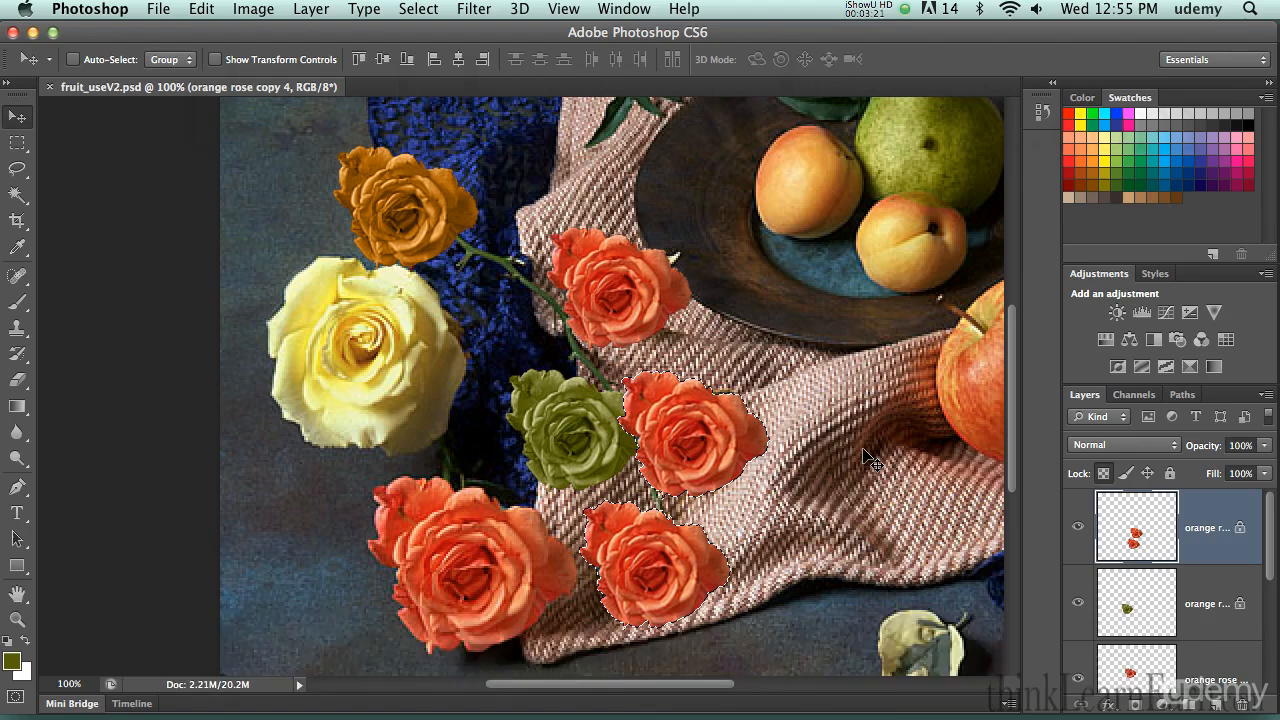
key("super")
key("super+d")
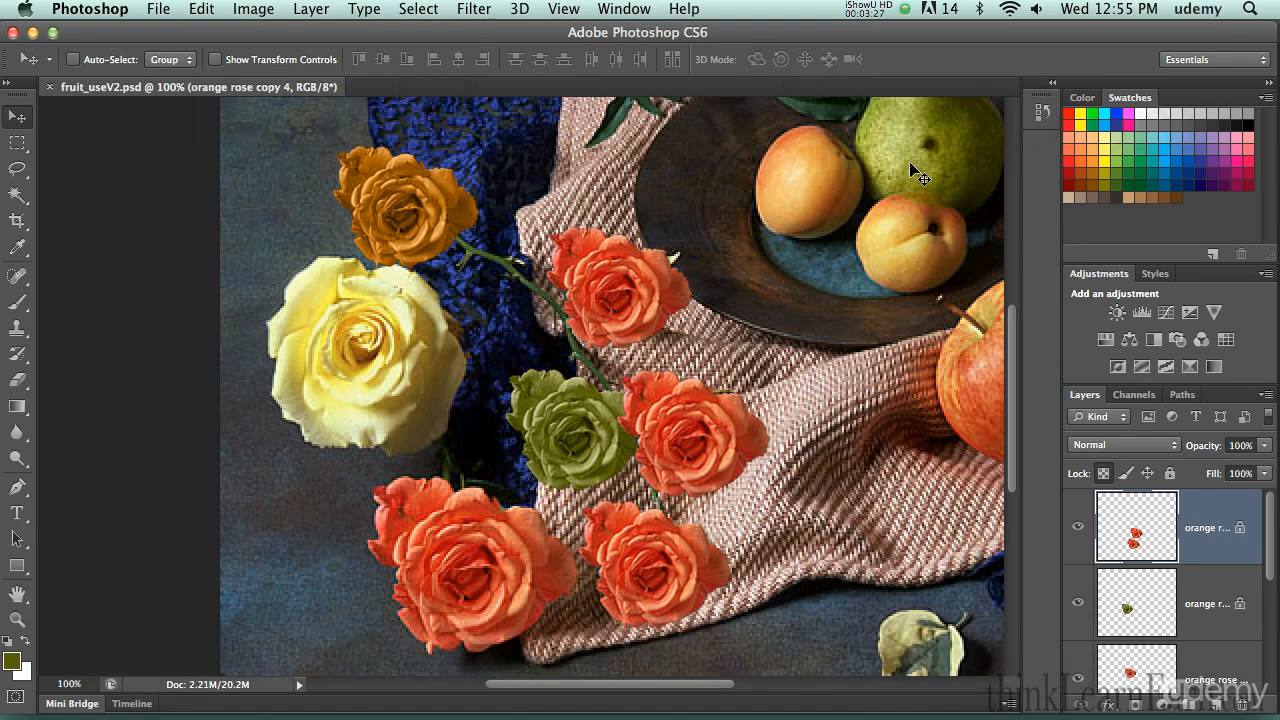
Sample an orange-brown from the lower apricot and fill the merged roses with it in Color mode at 100% opacity
key("i")
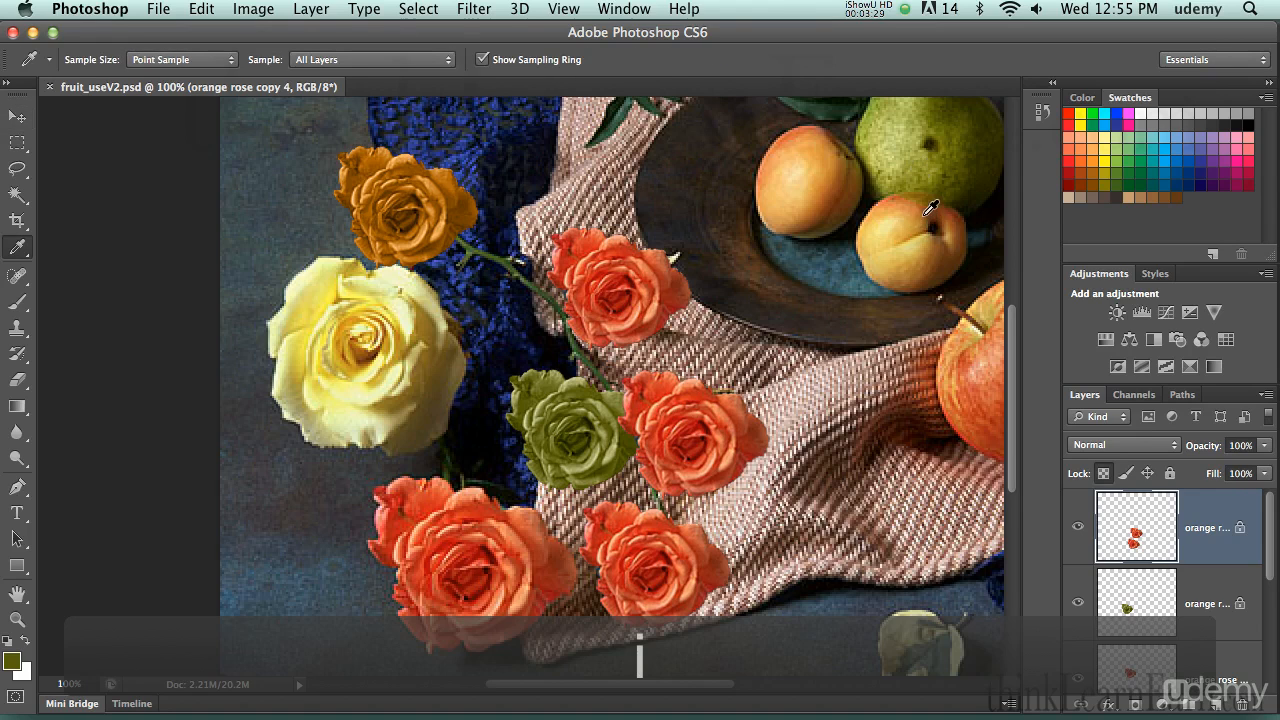
left_click(932, 204)
key("shift+BackSpace")
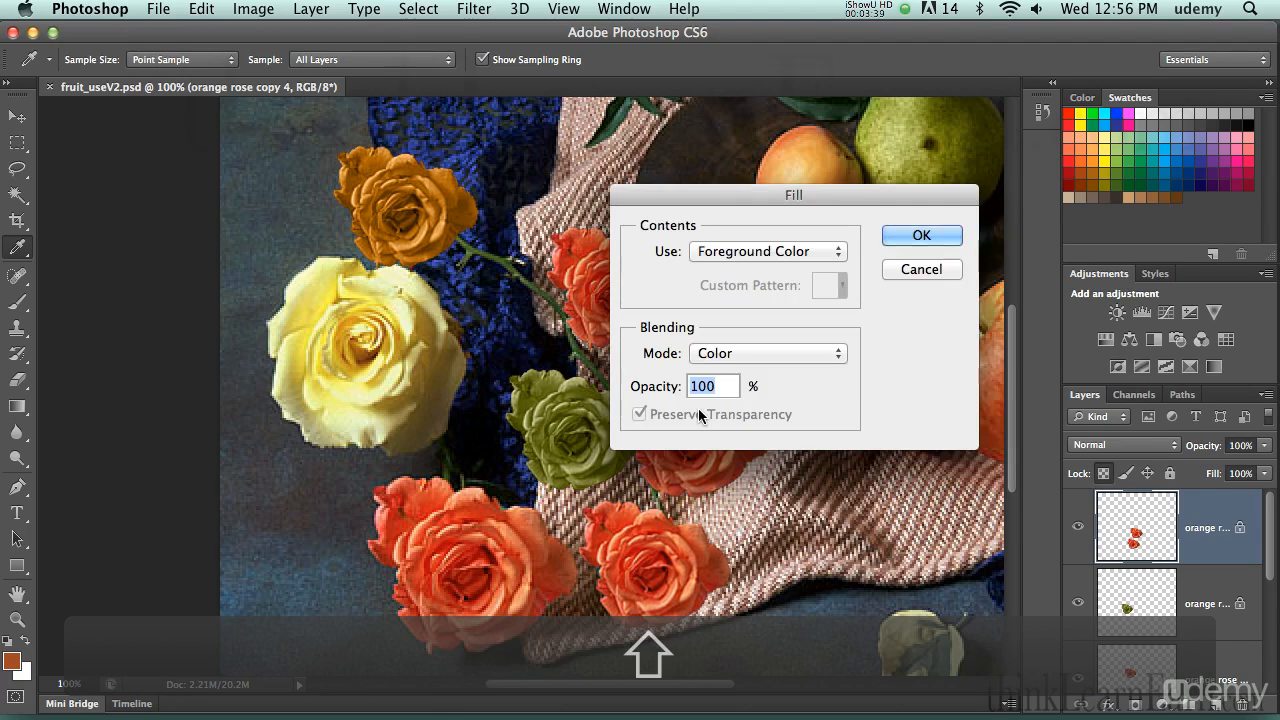
key("Return")
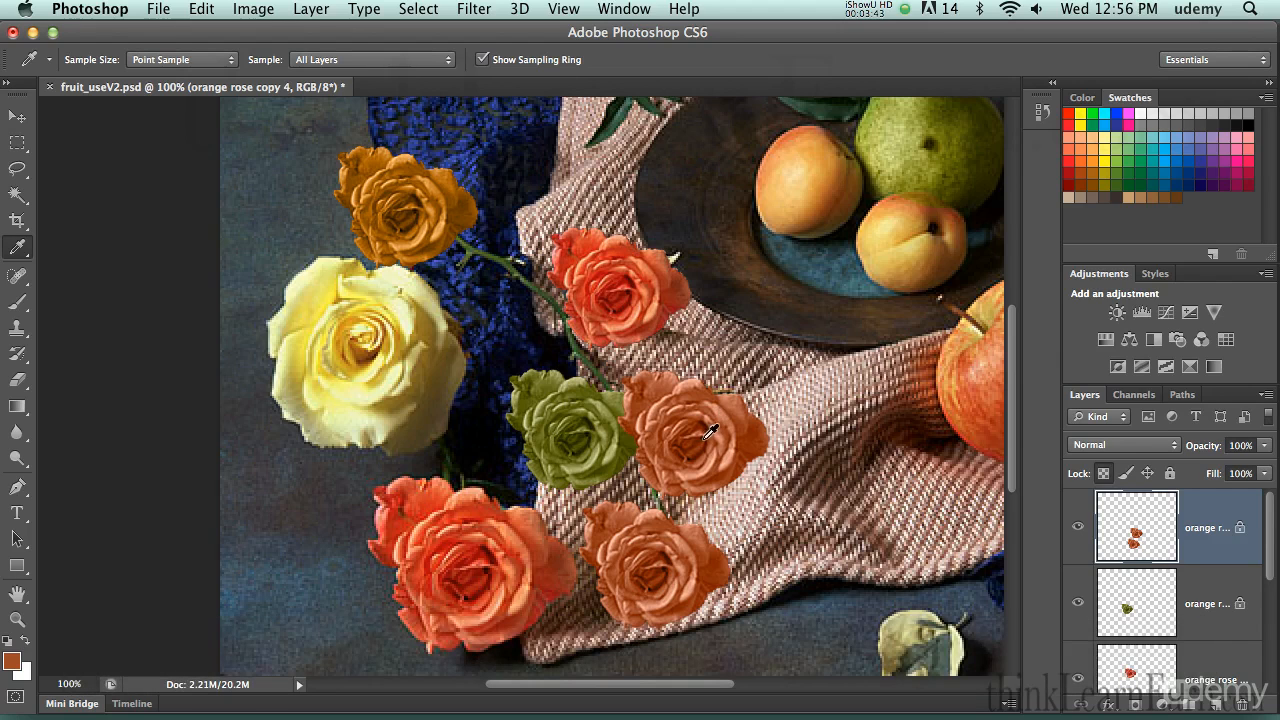
Try selecting the outline of the recolored pair of roses, and deselect it
key("super")
left_click(1136, 537, "super")
key("super+d")
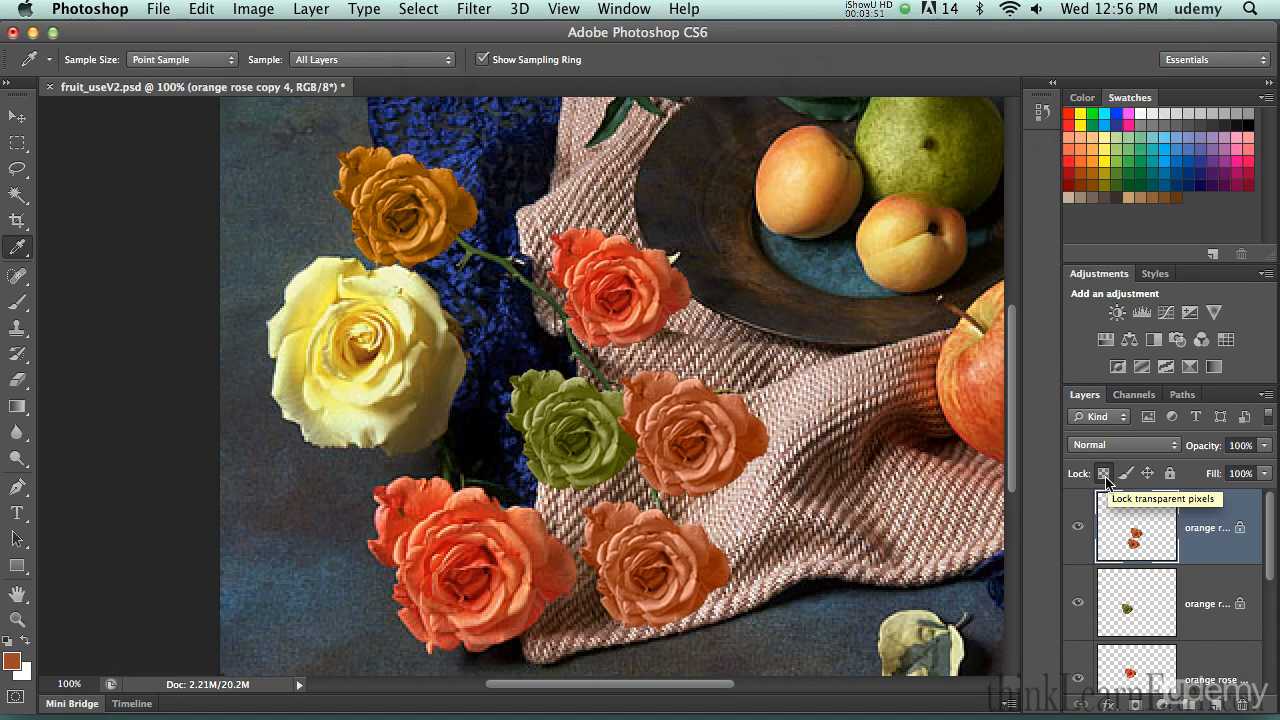
Load the recolored roses' outline as a selection and add a new layer directly beneath their layer
left_click(1137, 537, "super")
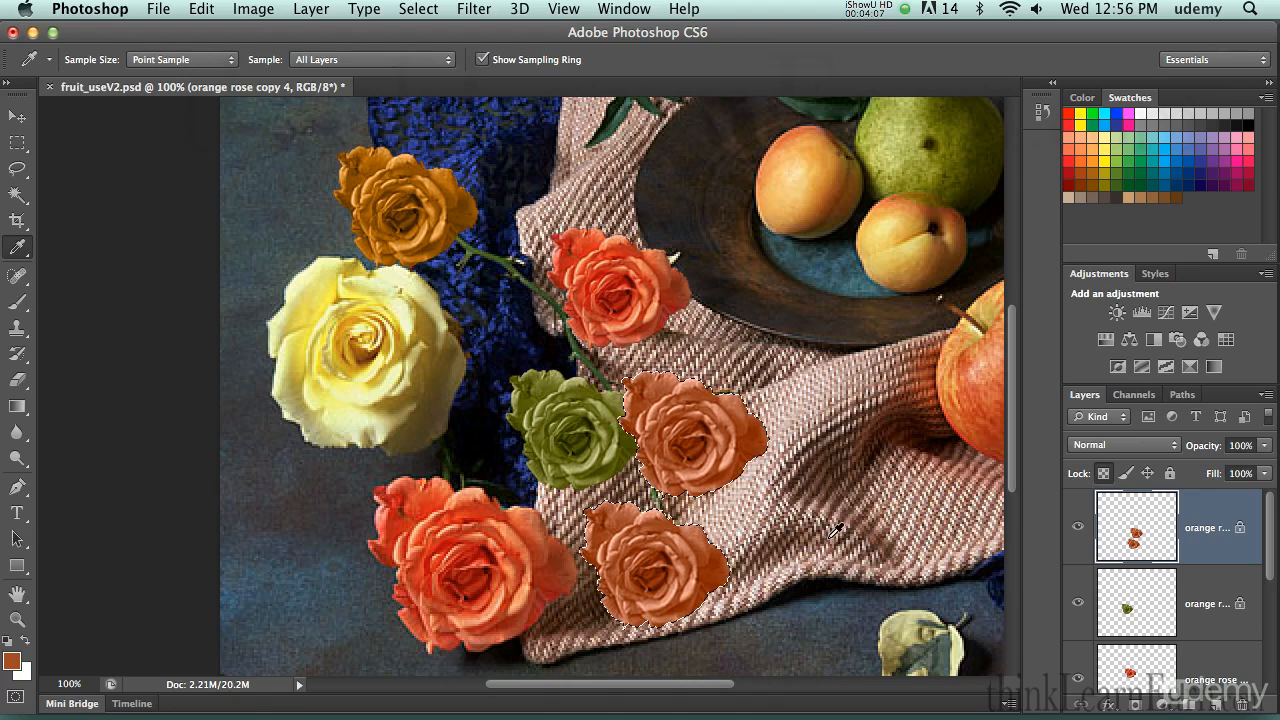
left_click(1213, 708)
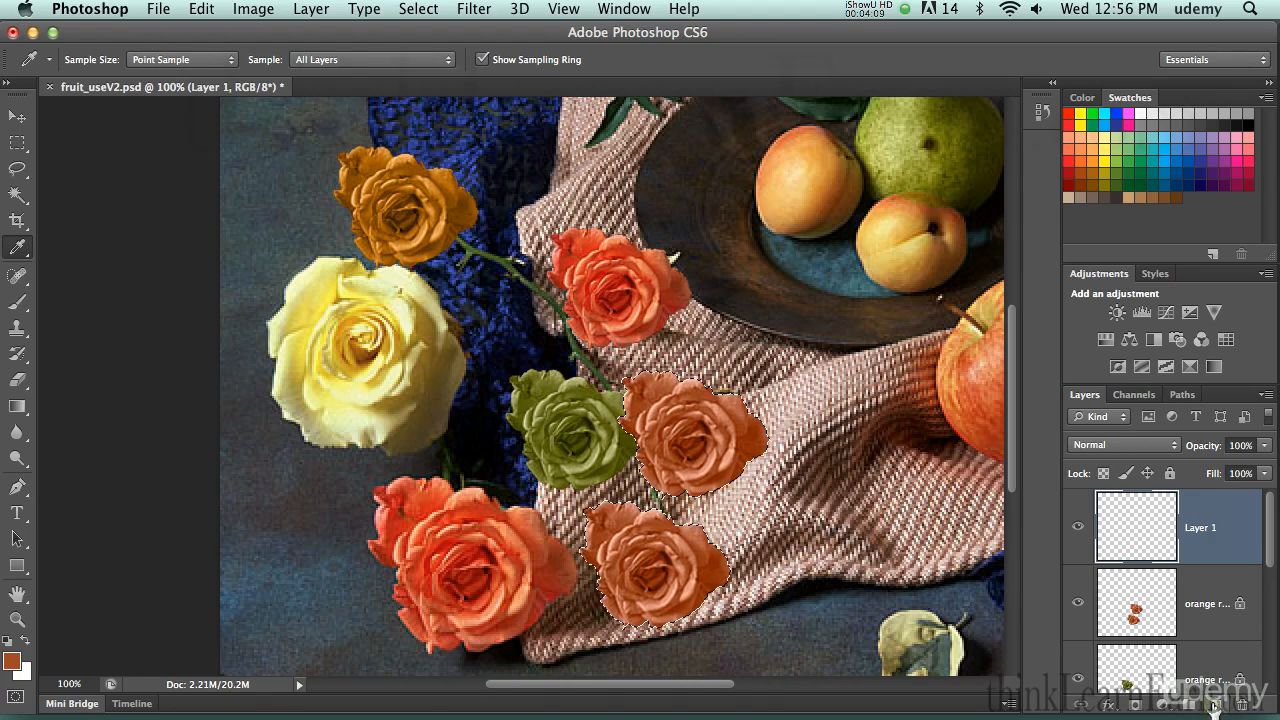
left_click_drag(1189, 549, 1203, 610)
Rename the new empty layer as 2 rose shadow
double_click(1200, 604)
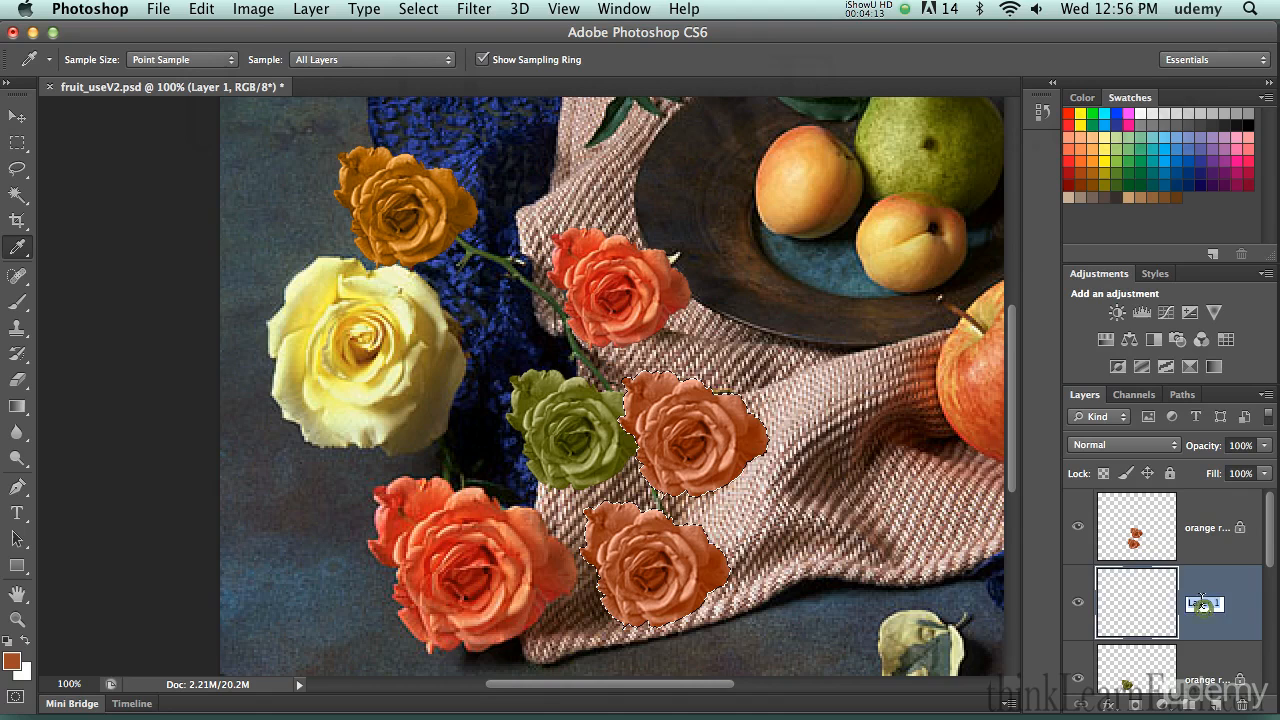
type("2 ")
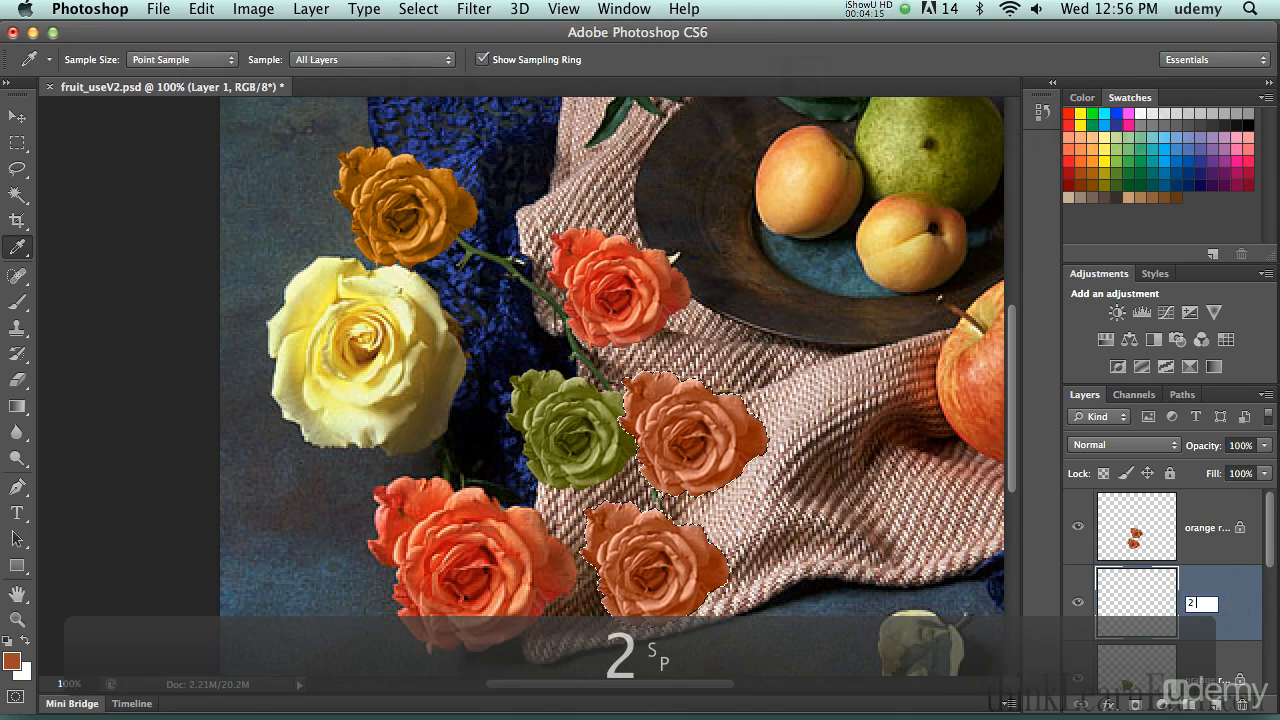
type("rose shadw")
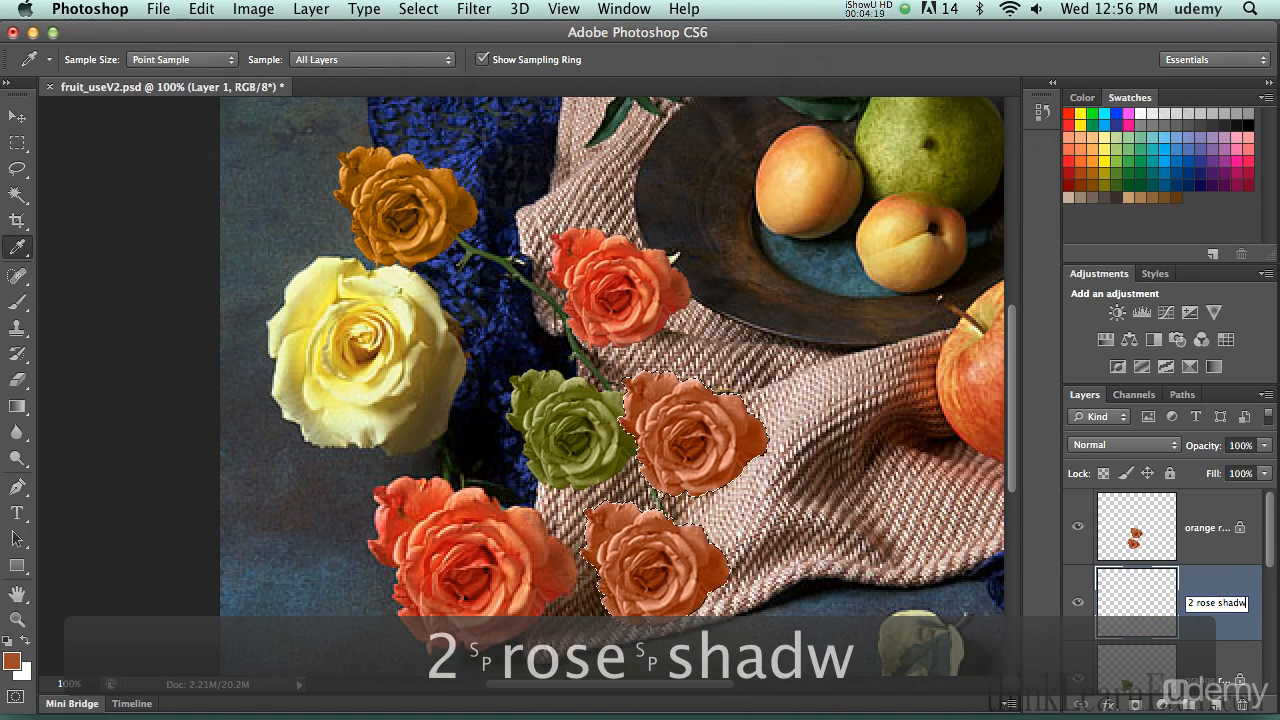
key("BackSpace")
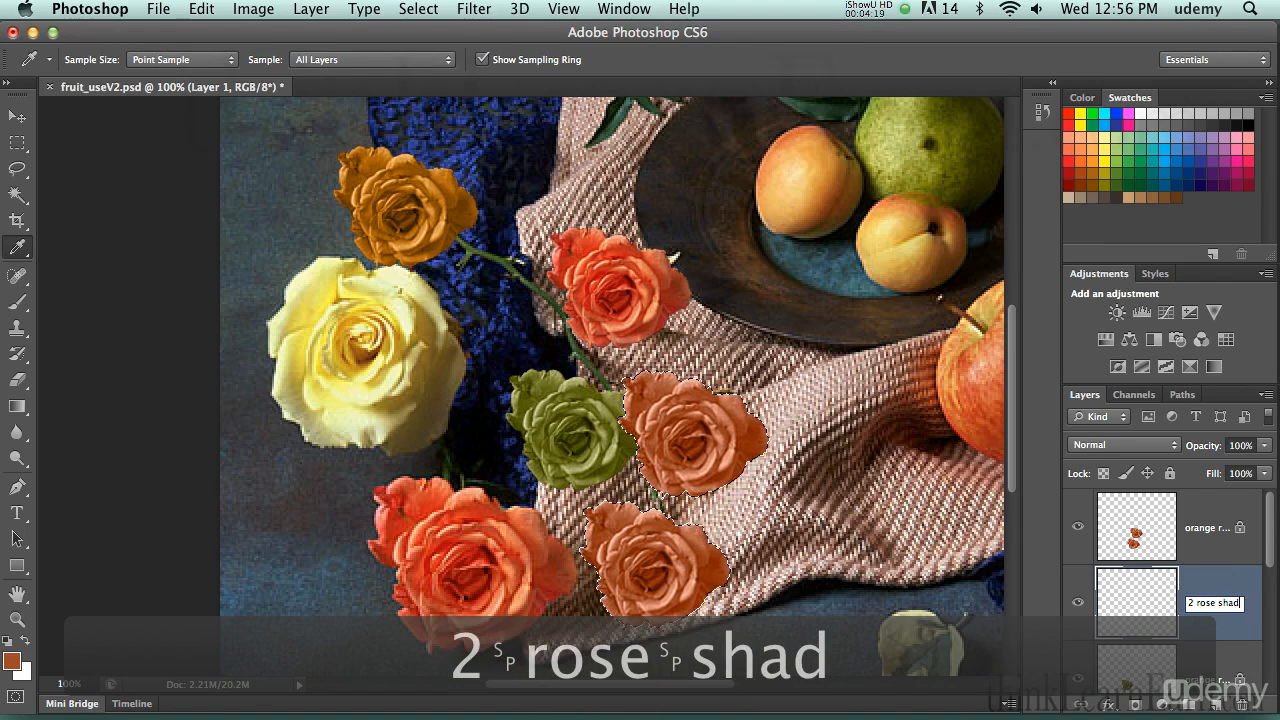
type("ow")
key("Return")
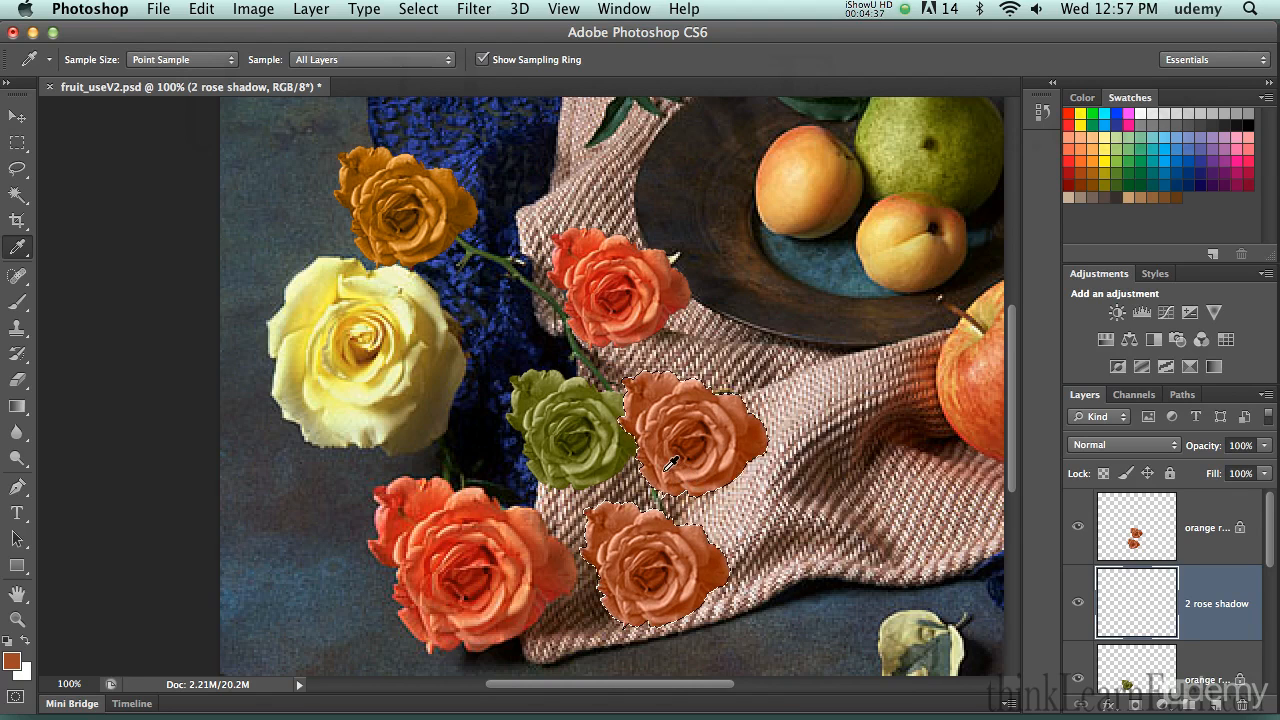
Offset only the rose-shaped selection outline slightly down and to the right of the two roses
key("l")
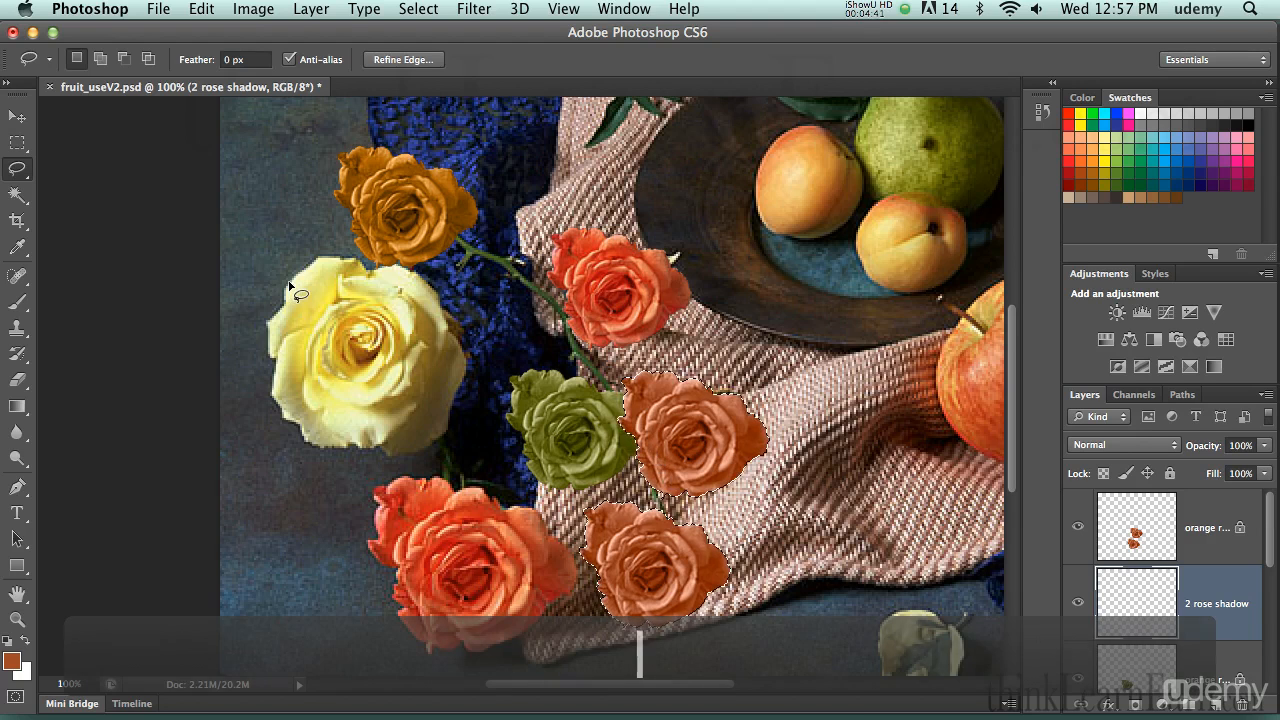
key("m")
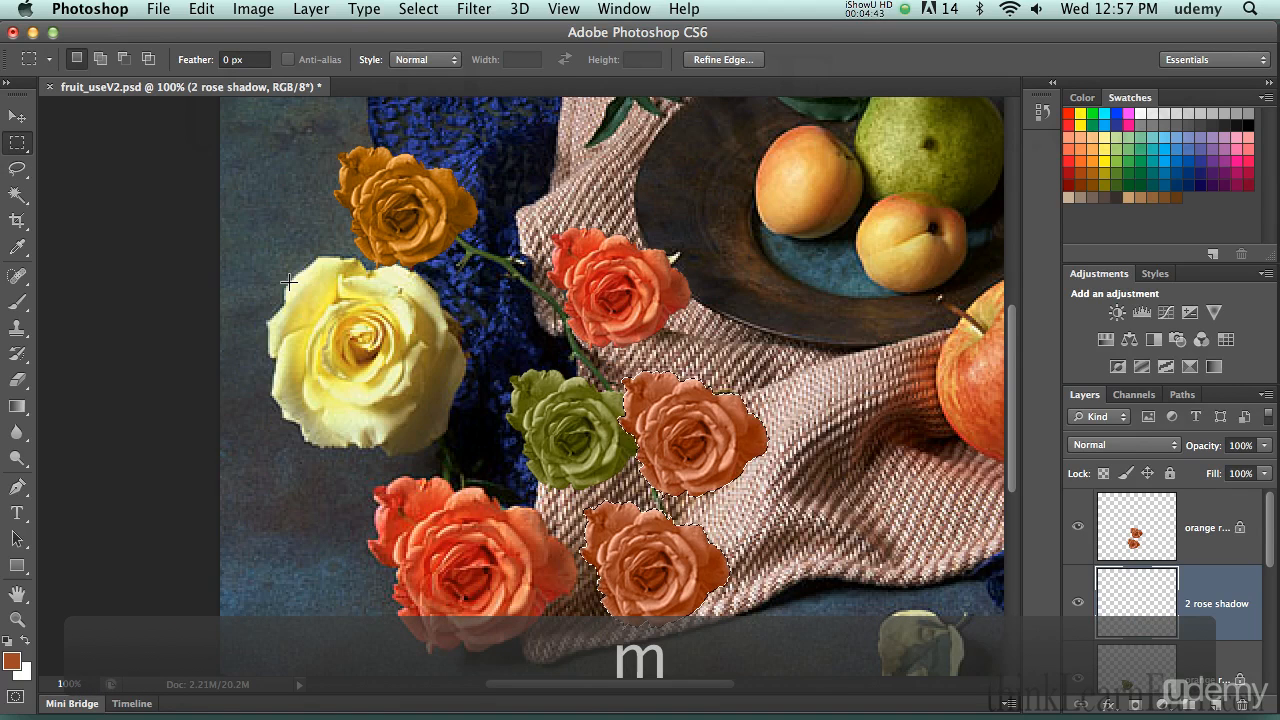
key("w")
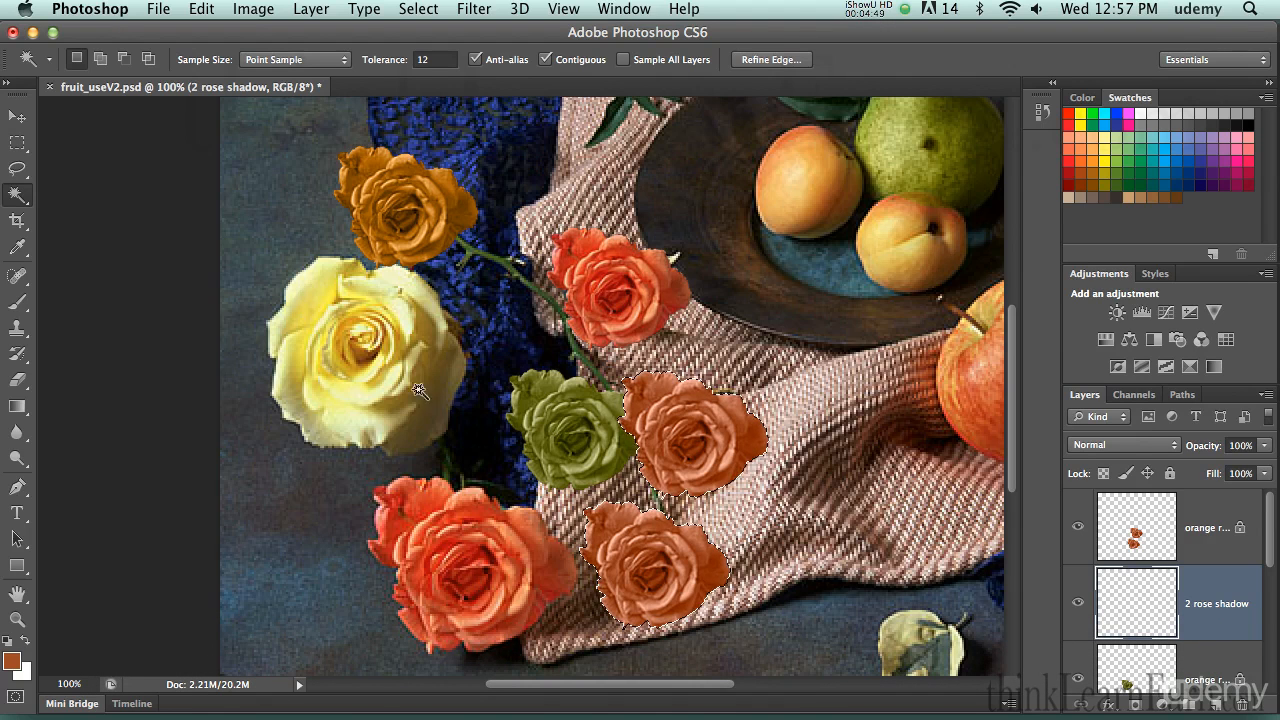
left_click_drag(686, 469, 716, 490)
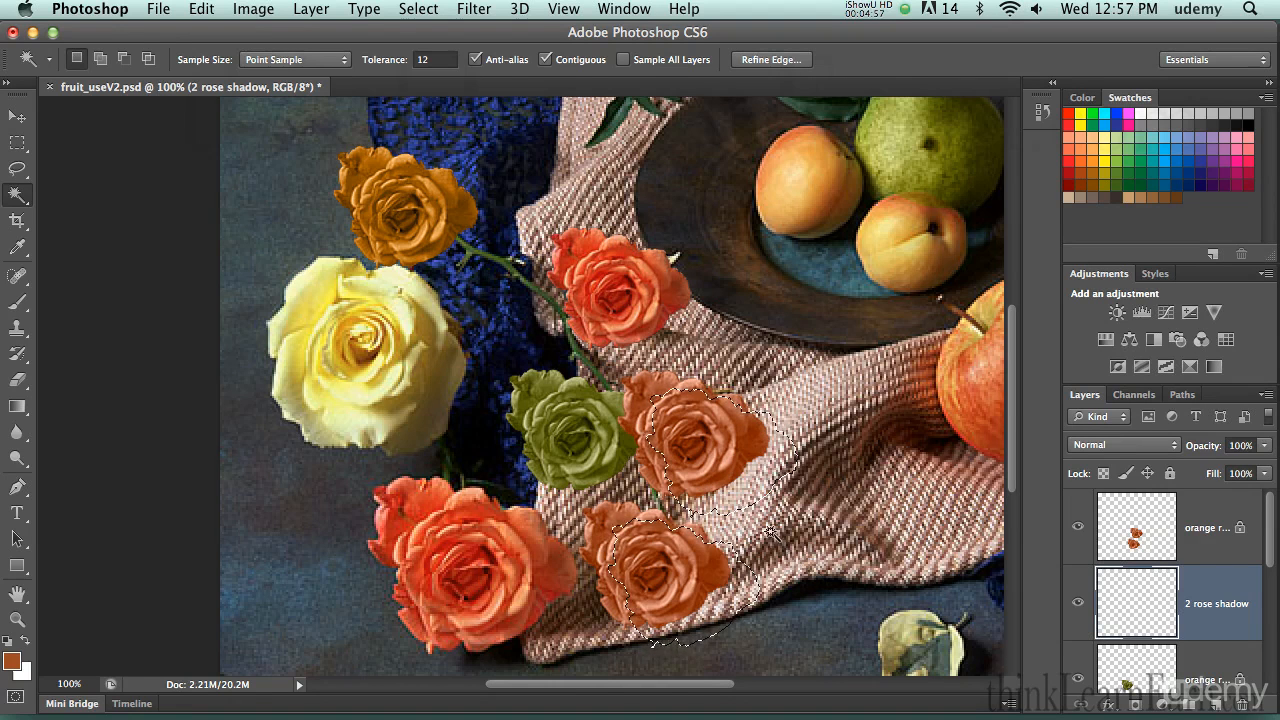
Feather the offset selection by 14 pixels
left_click(424, 12)
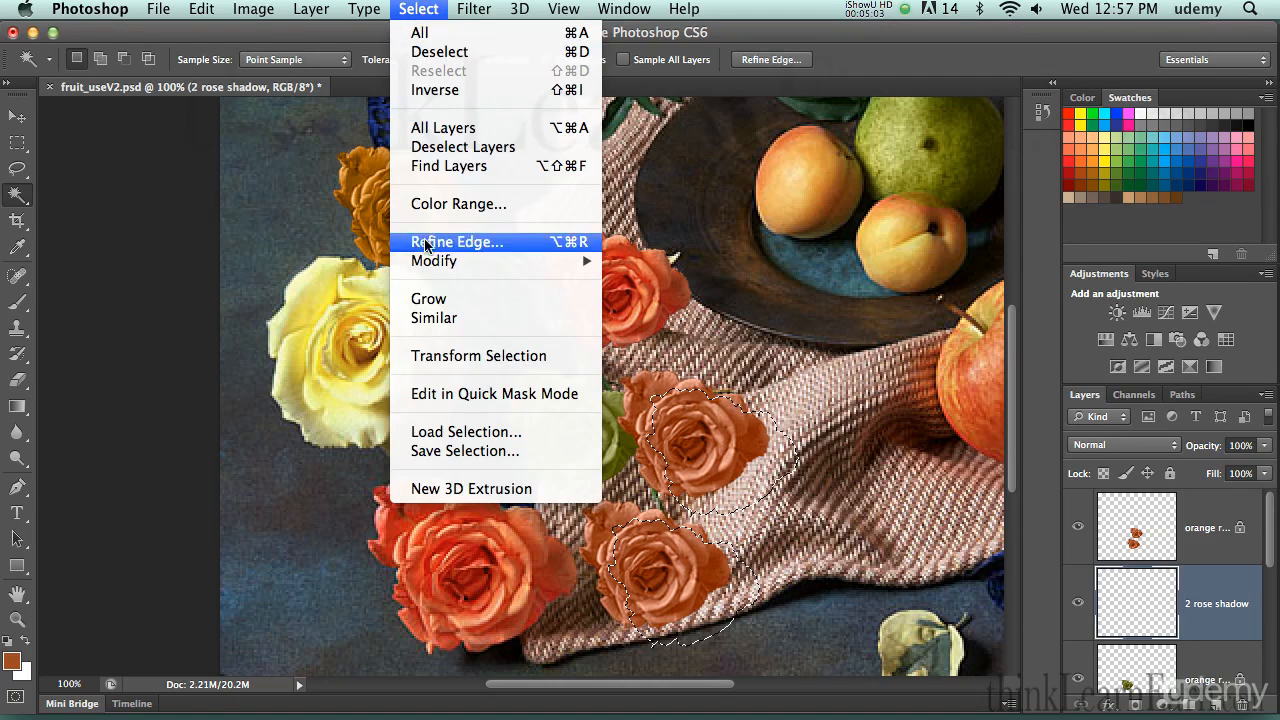
mouse_move(432, 262)
left_click(652, 337)
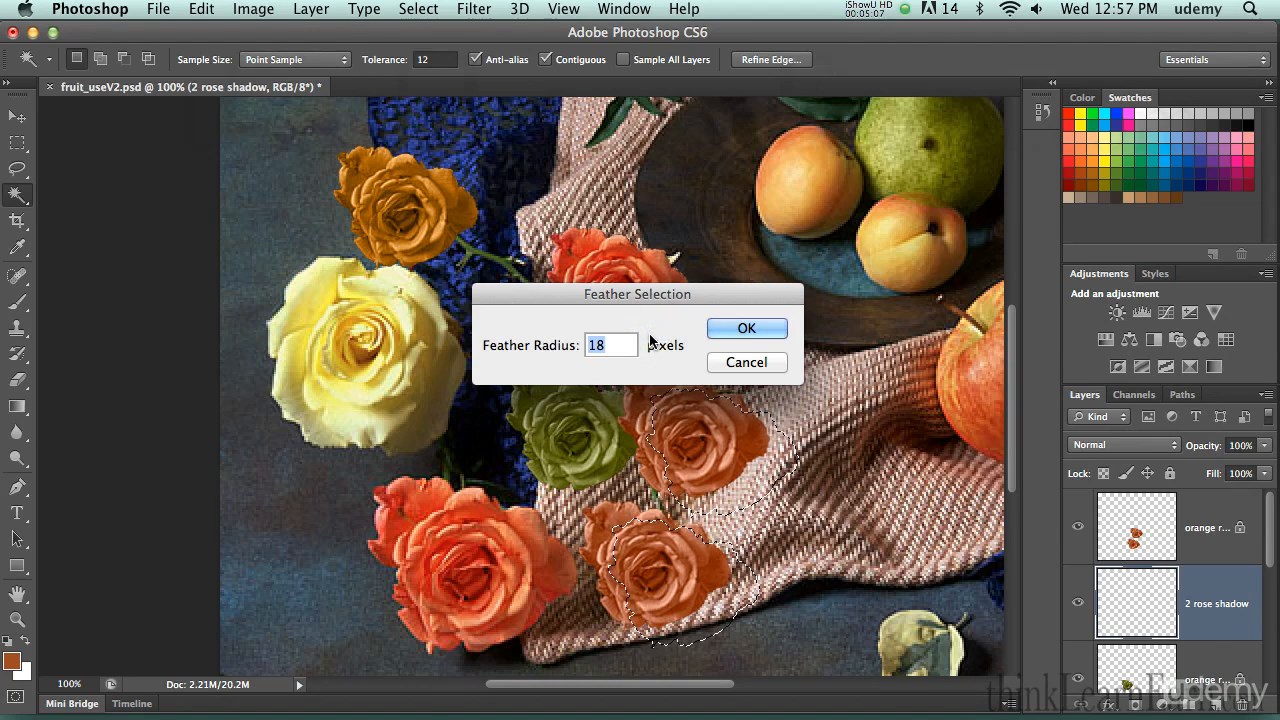
type("14")
key("Return")
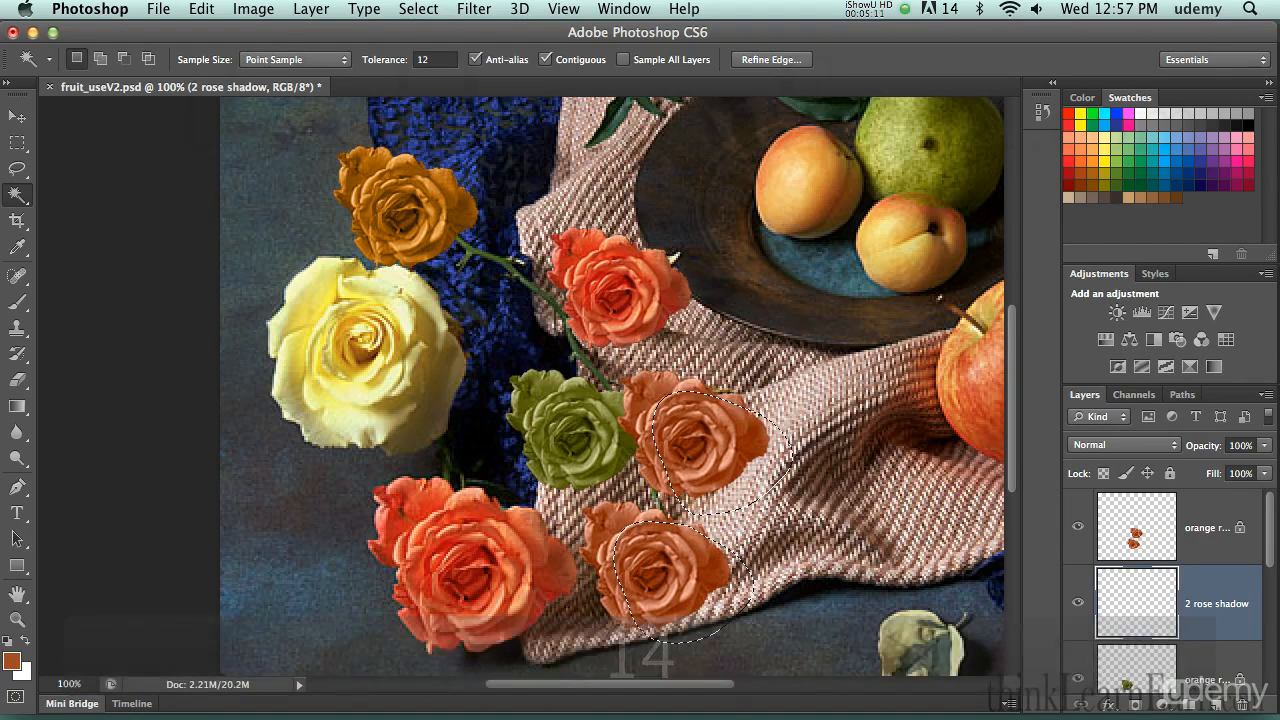
Fill the feathered selection on the shadow layer with black in Multiply mode at 65% opacity, and deselect
key("shift")
key("shift+BackSpace")
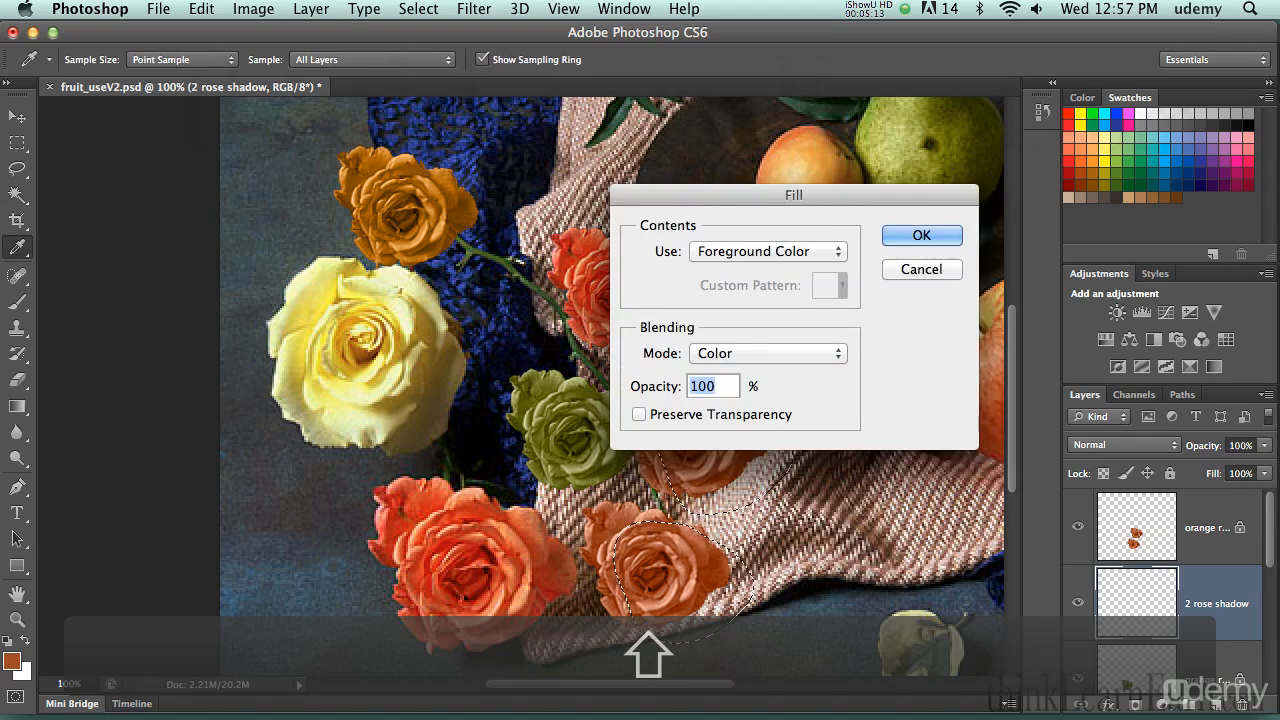
left_click(727, 254)
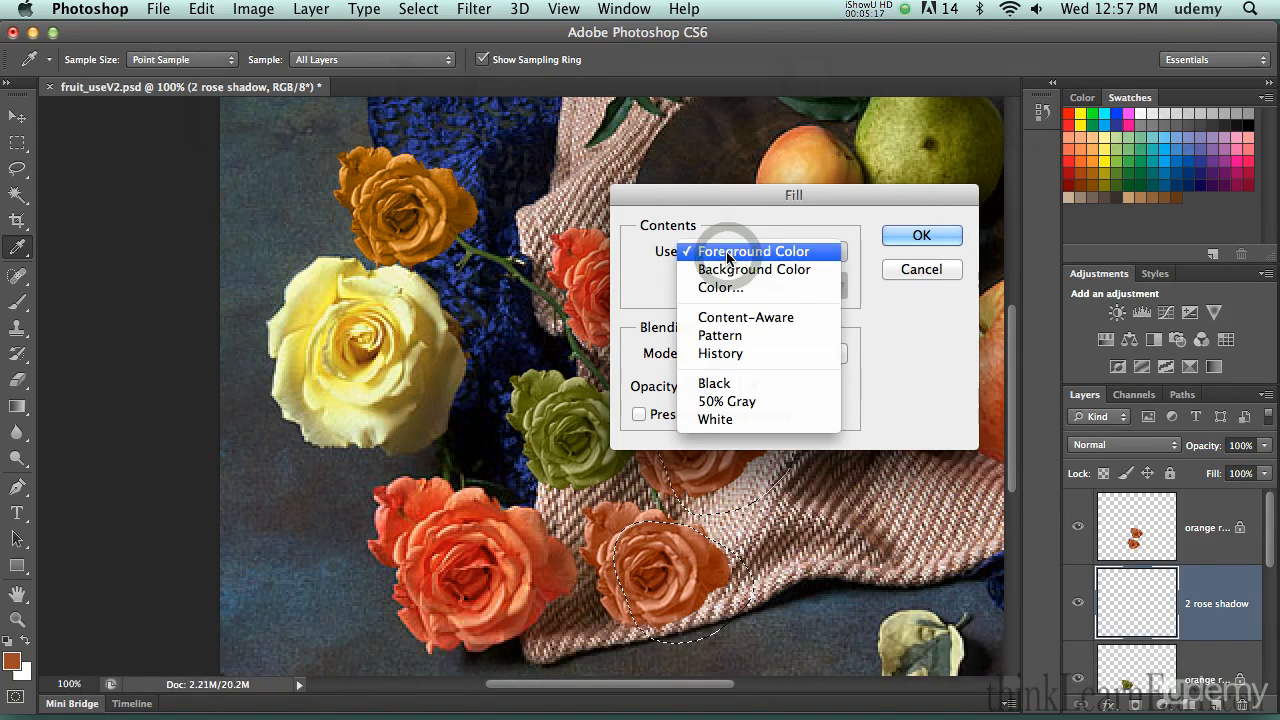
key("Escape")
left_click(715, 356)
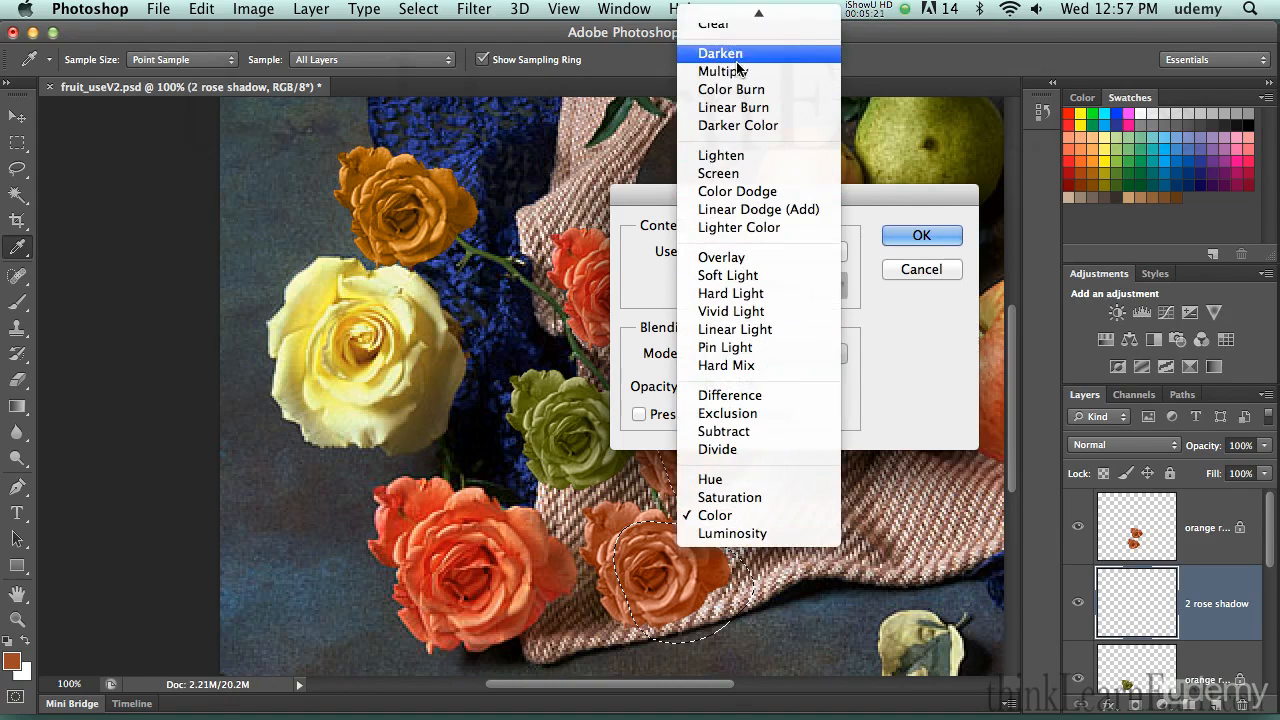
left_click(740, 73)
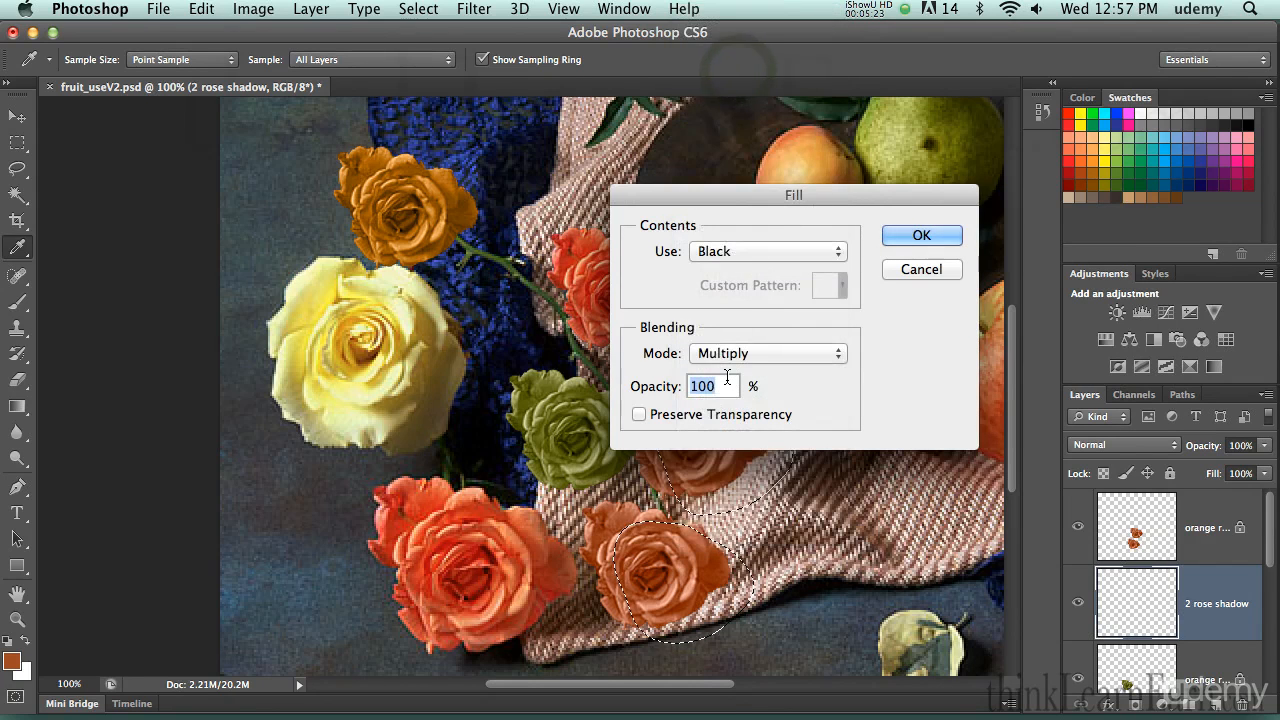
type("65")
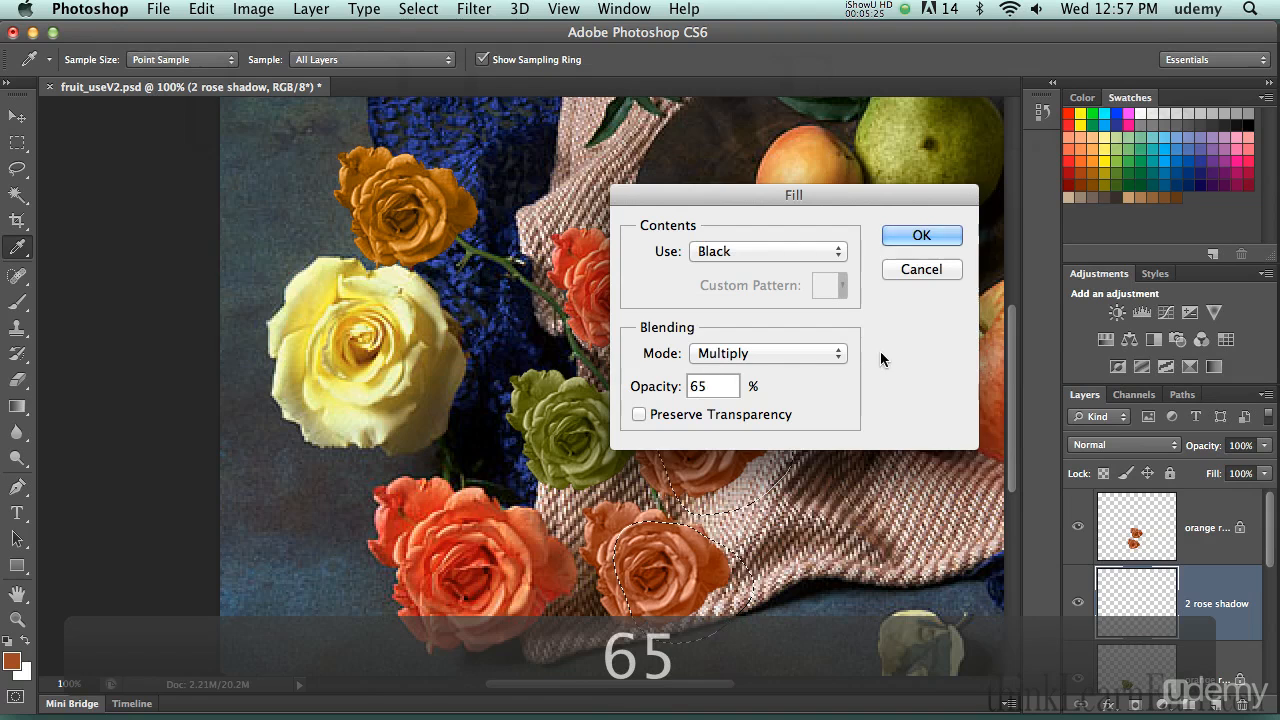
left_click(911, 237)
key("w")
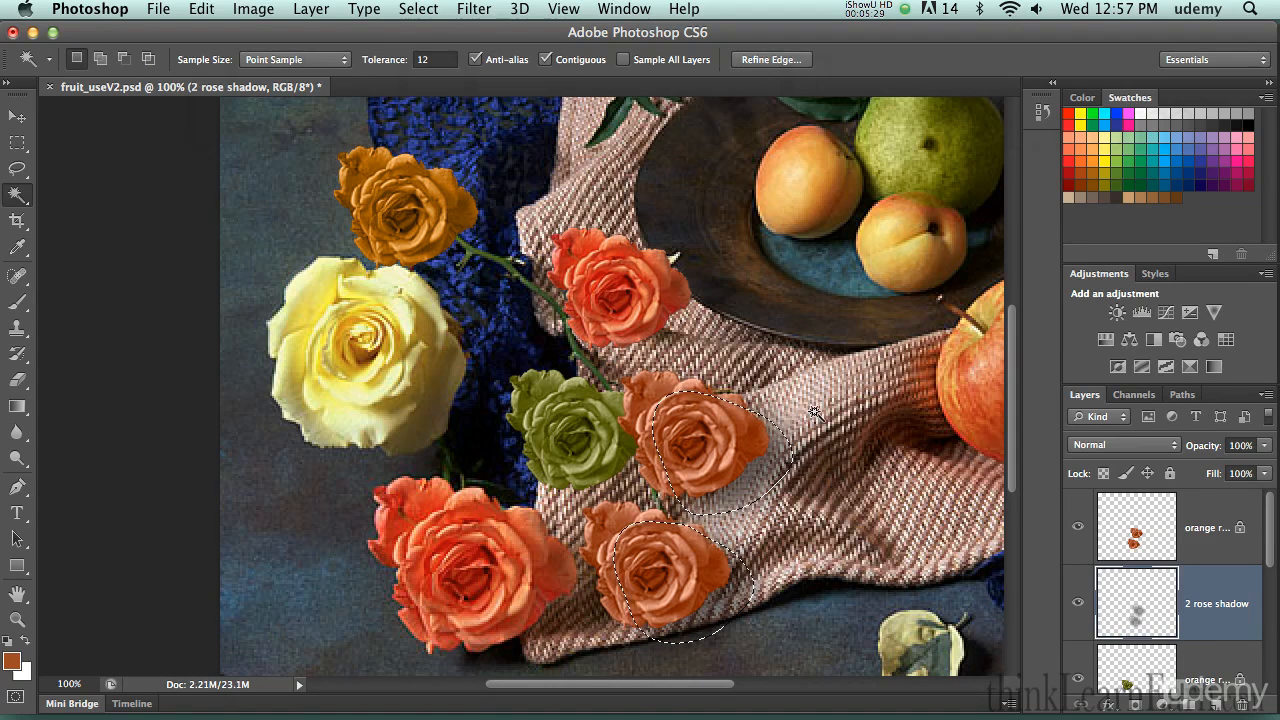
key("super+d")
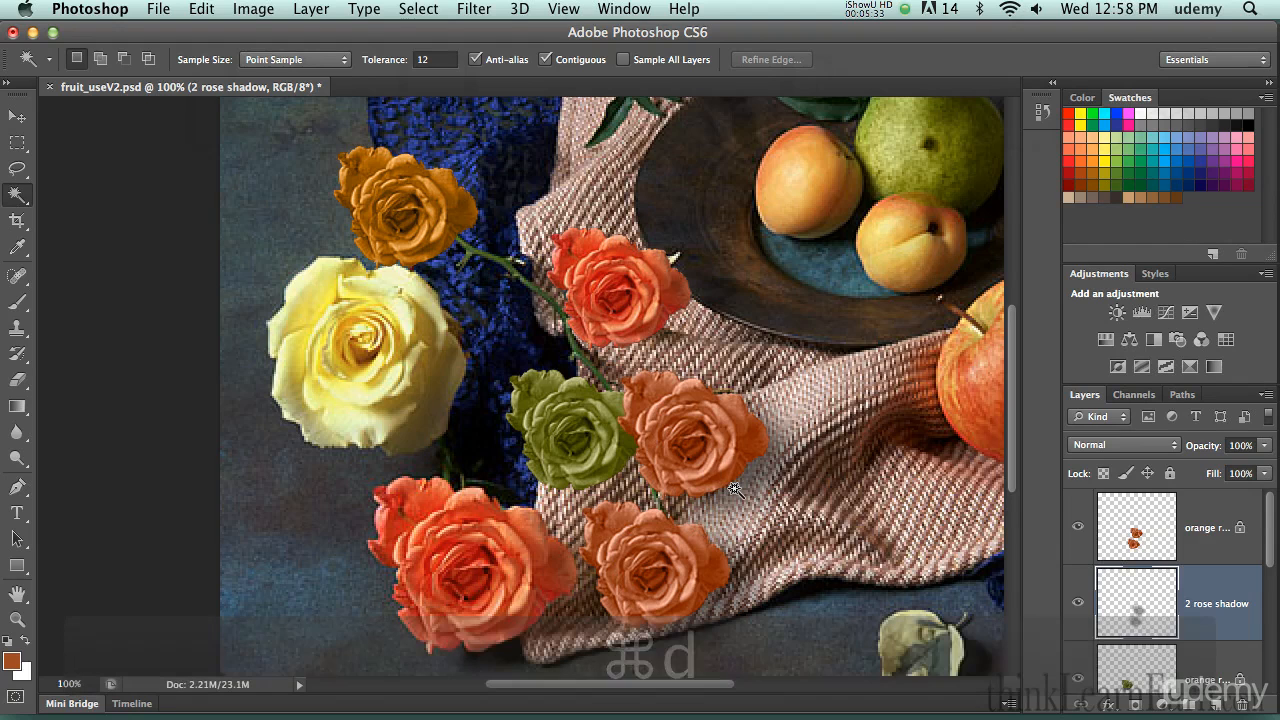
Try moving the shadow layer up and to the right, and undo the move
key("v")
left_click_drag(731, 495, 766, 457)
key("super+z")
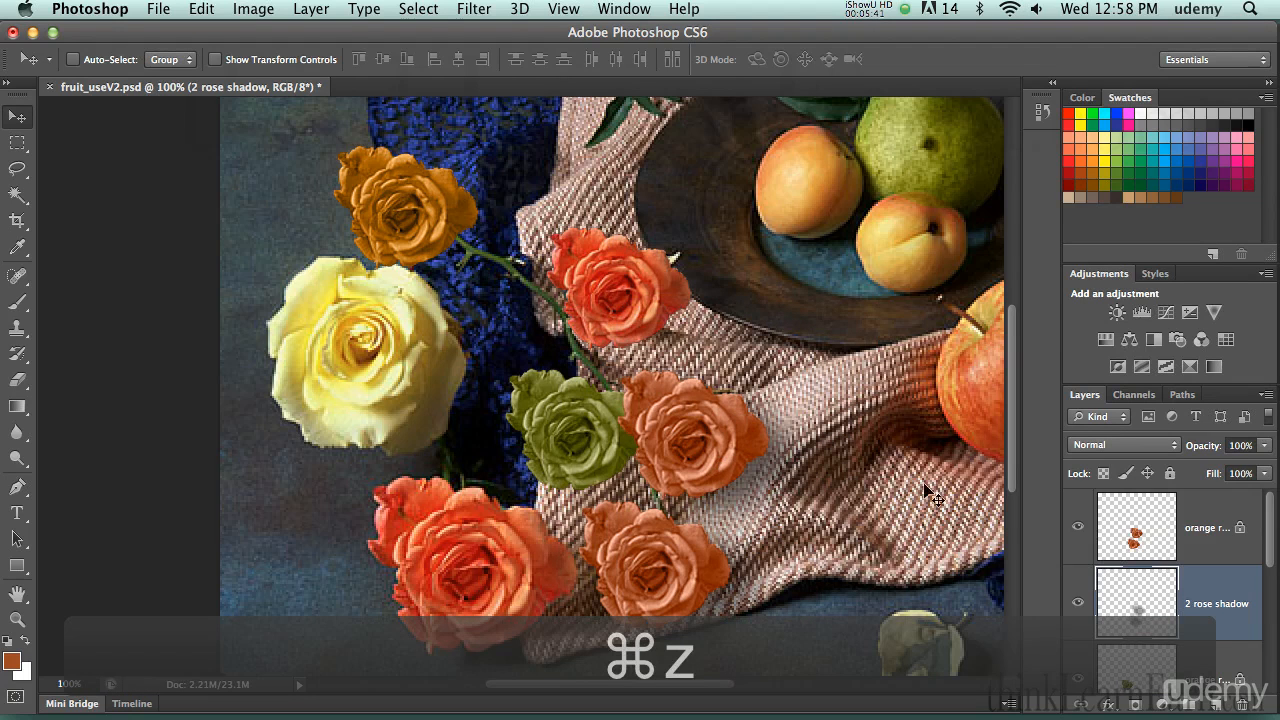
key("shift+super+z")
Try moving the rose pair and its shadow layer together up toward the fruit plate, and undo the move
left_click(1118, 521, "shift")
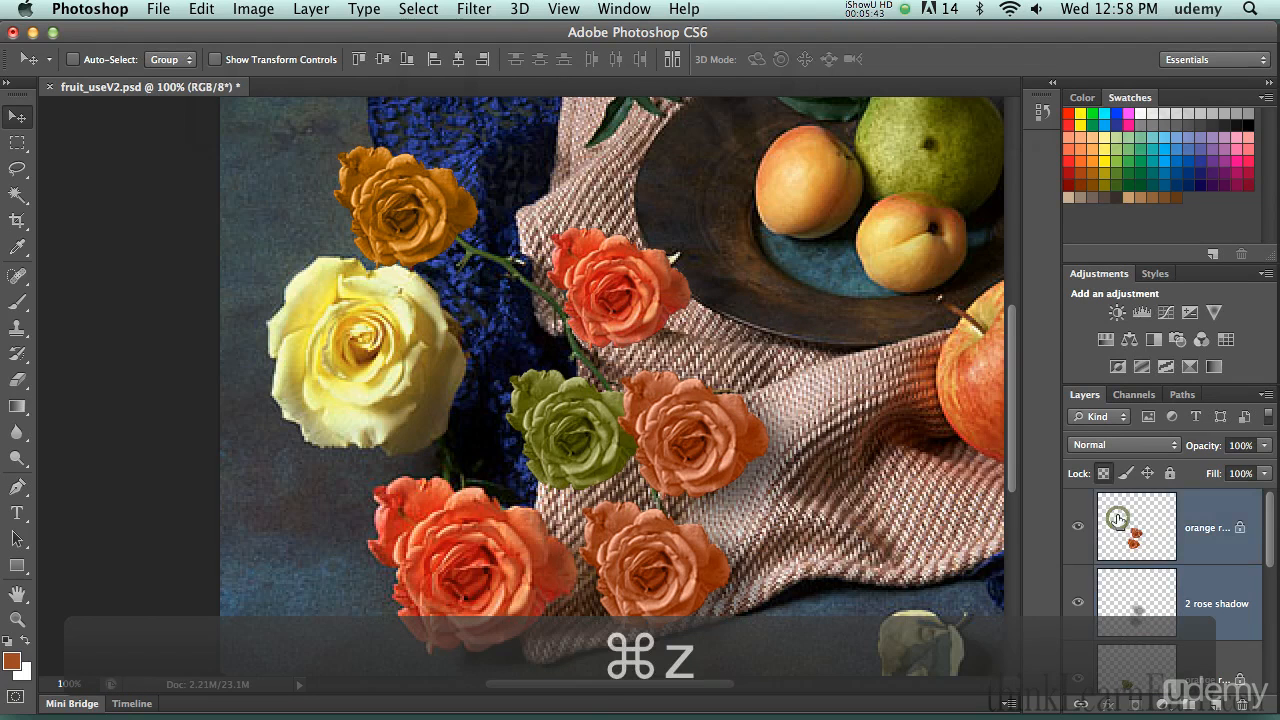
left_click_drag(726, 432, 774, 205)
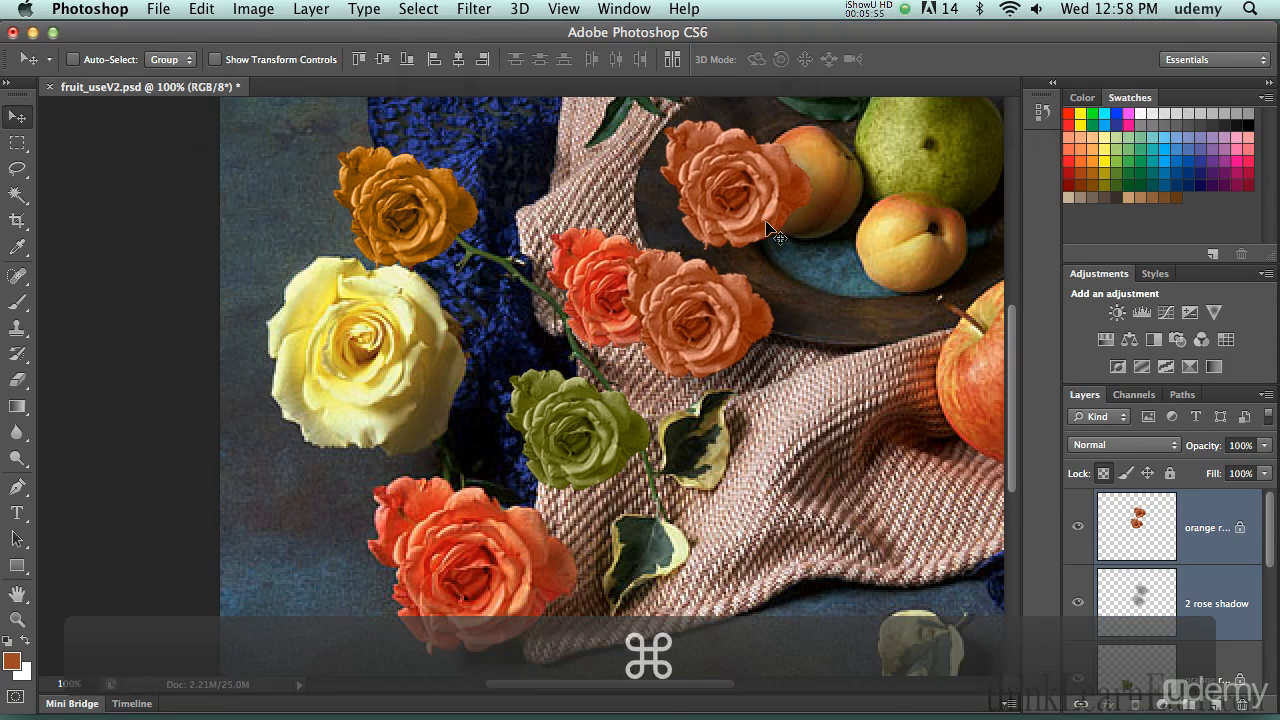
key("super+z")
key("shift")
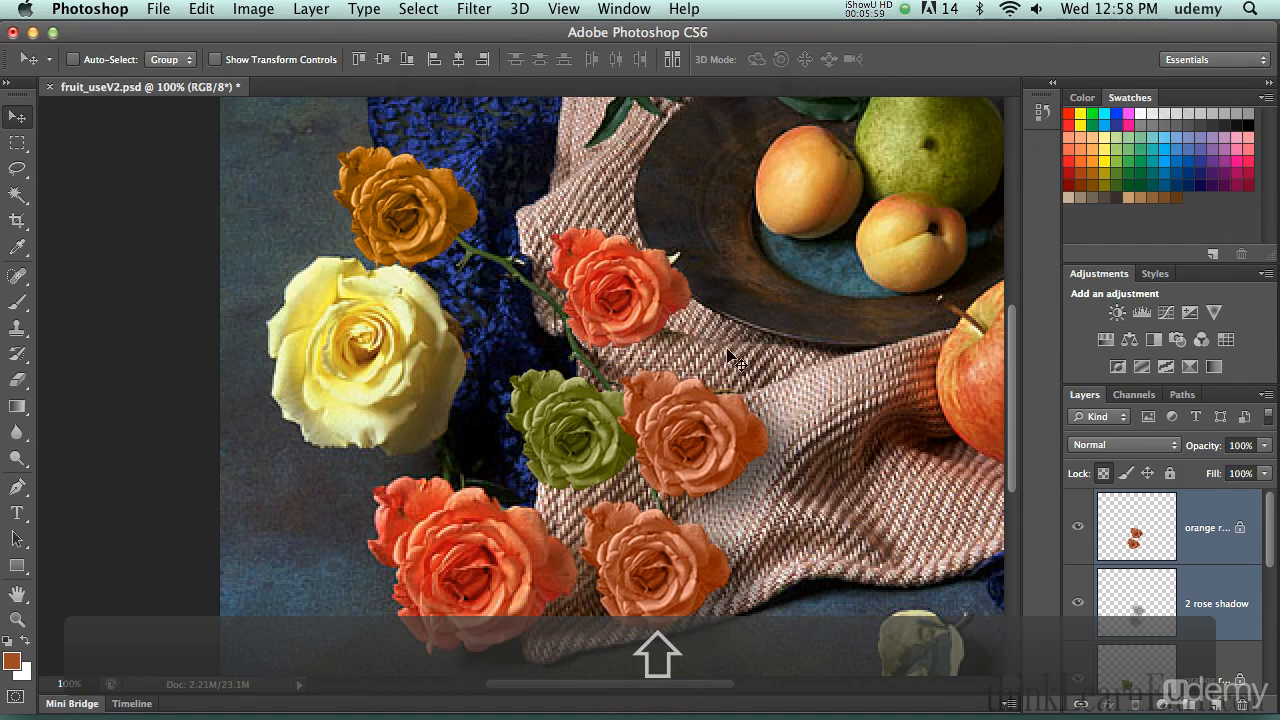
Load the outline of the two recolored roses as a selection and make only their layer active
left_click(1140, 545, "super")
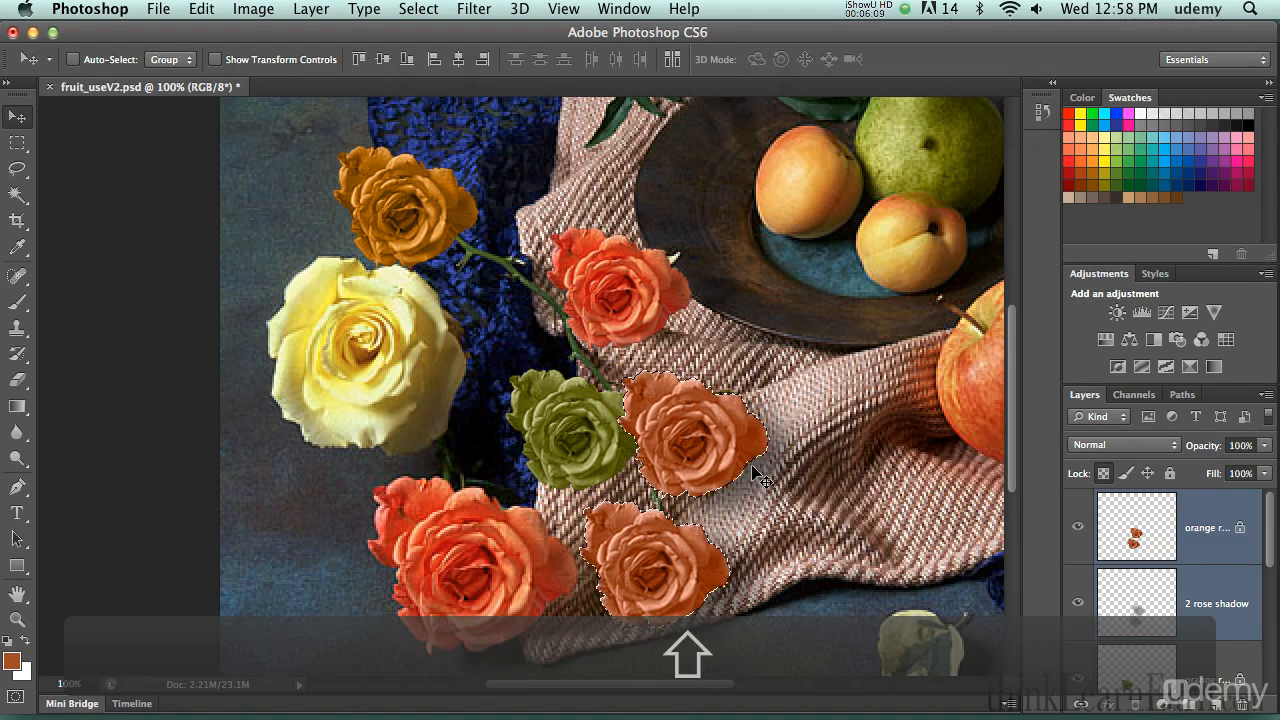
left_click_drag(730, 466, 748, 460)
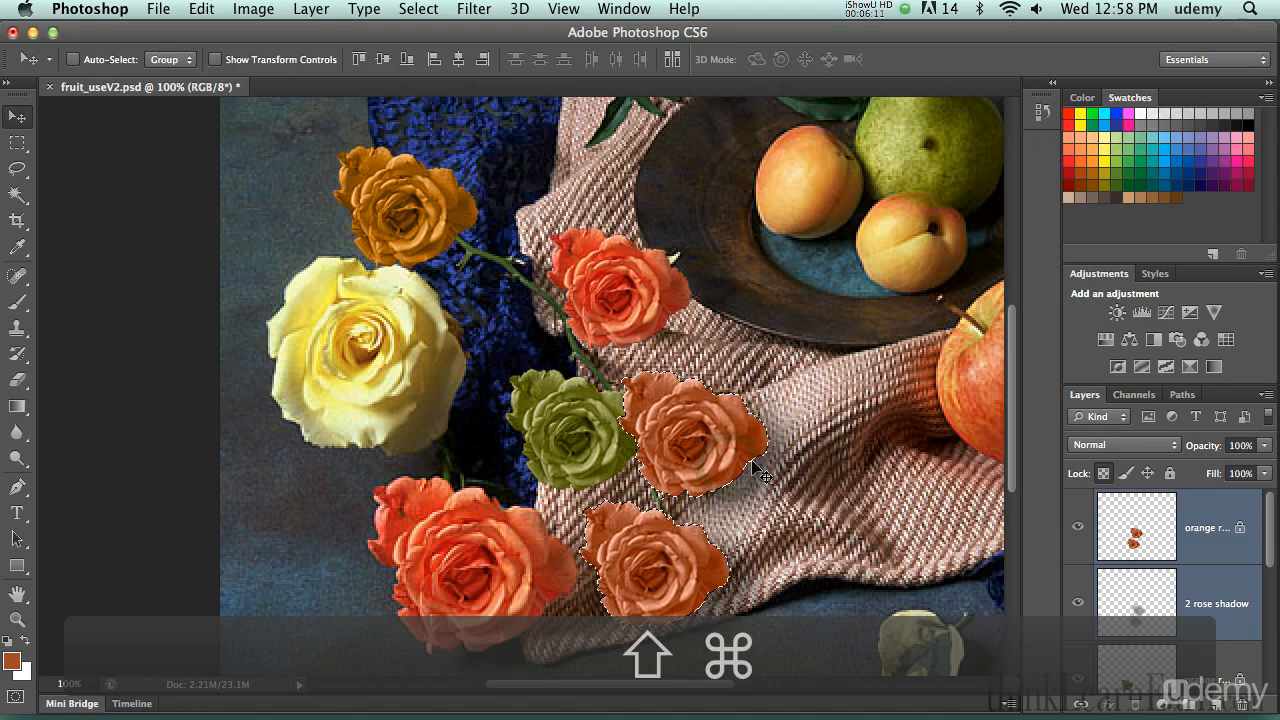
left_click(754, 463, "shift+super")
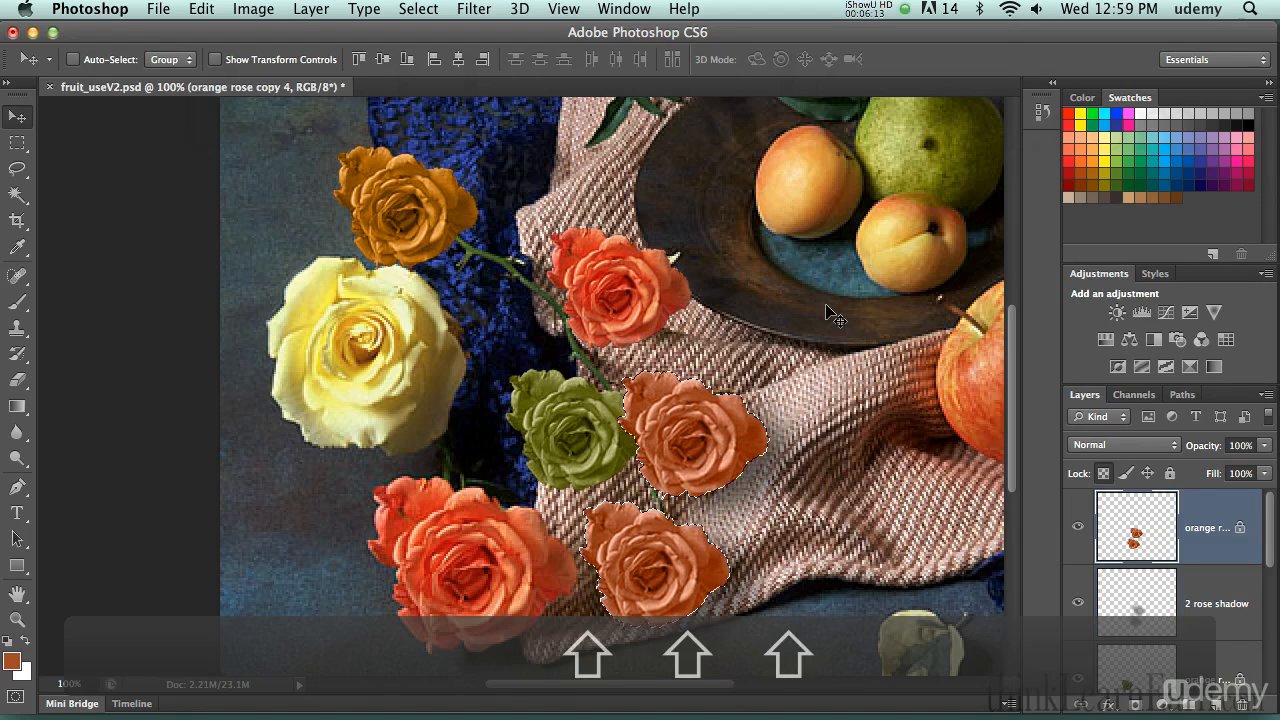
key("Up")
Look through the Fill command's blending modes for the selected roses, cancel the fill, and clear the selection
key("shift+BackSpace")
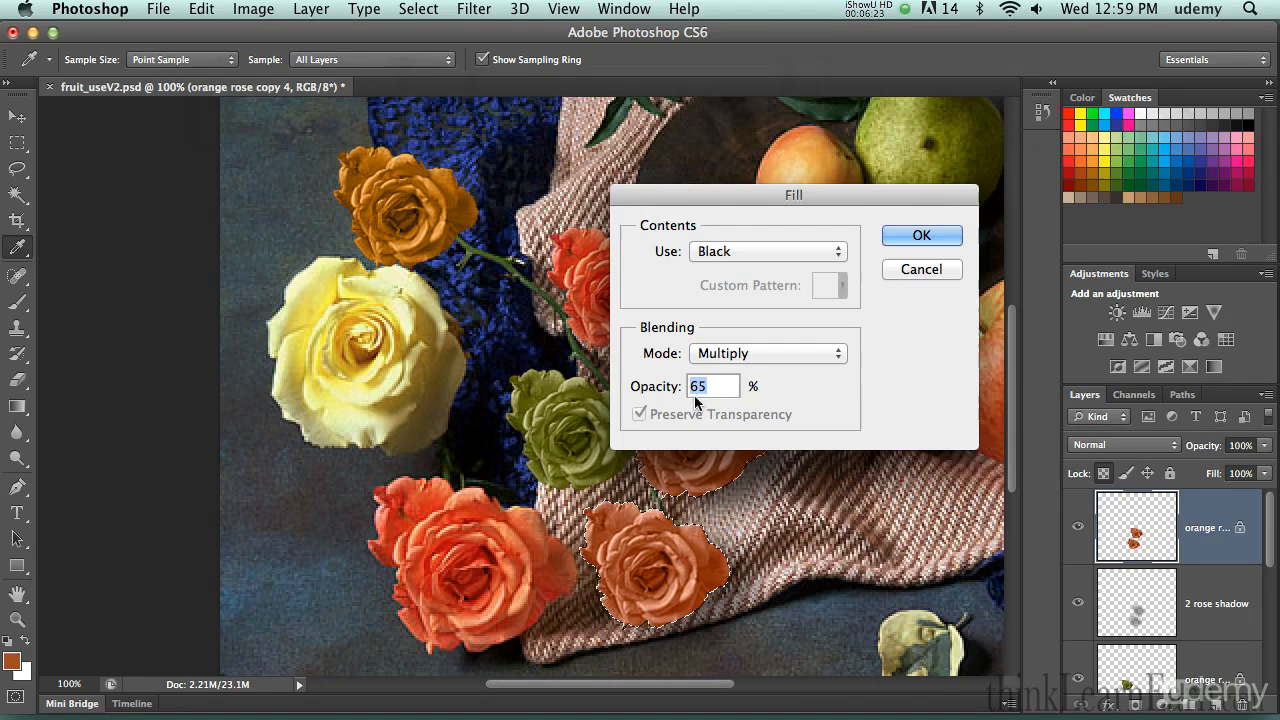
left_click(729, 357)
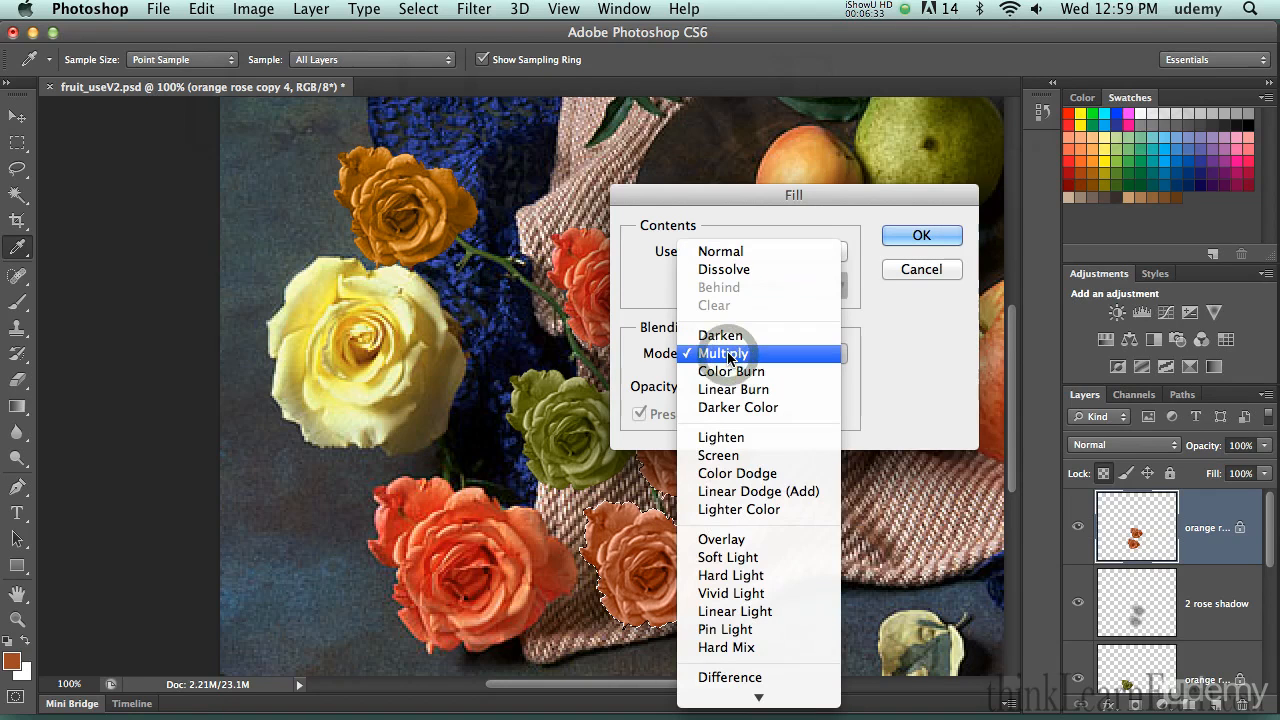
left_click(741, 352)
left_click(918, 268)
key("v")
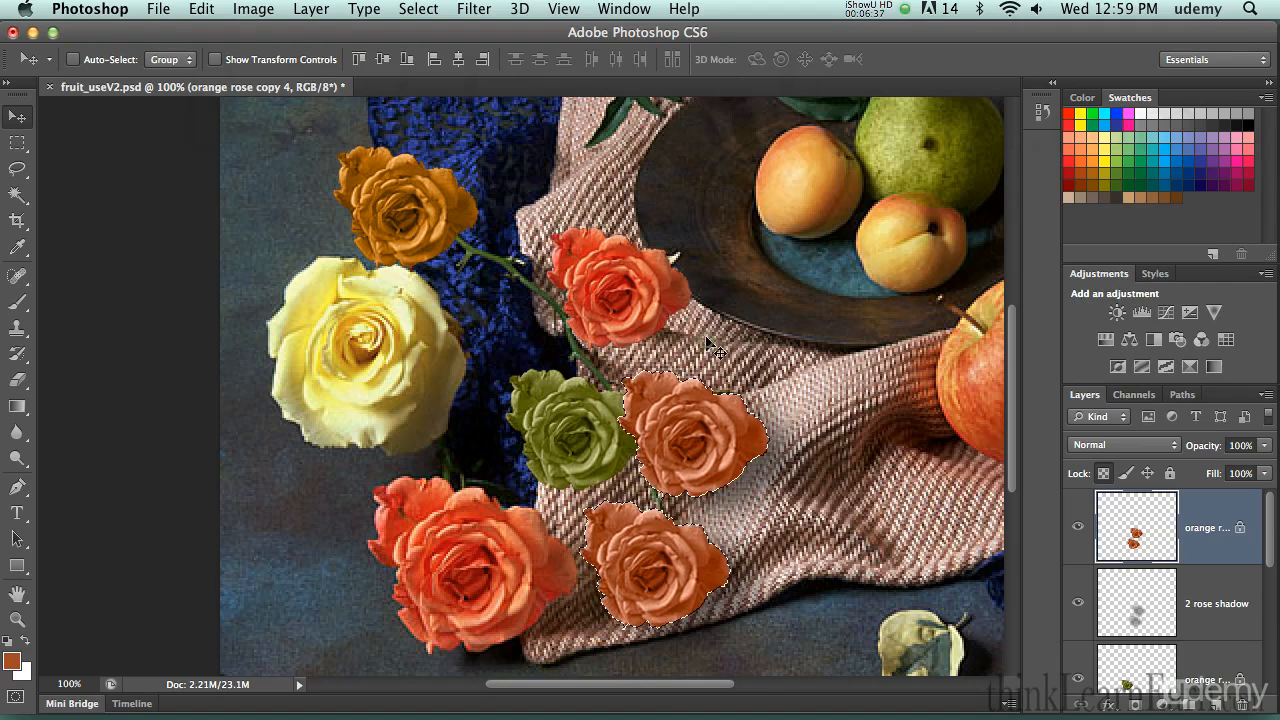
key("ctrl+d")
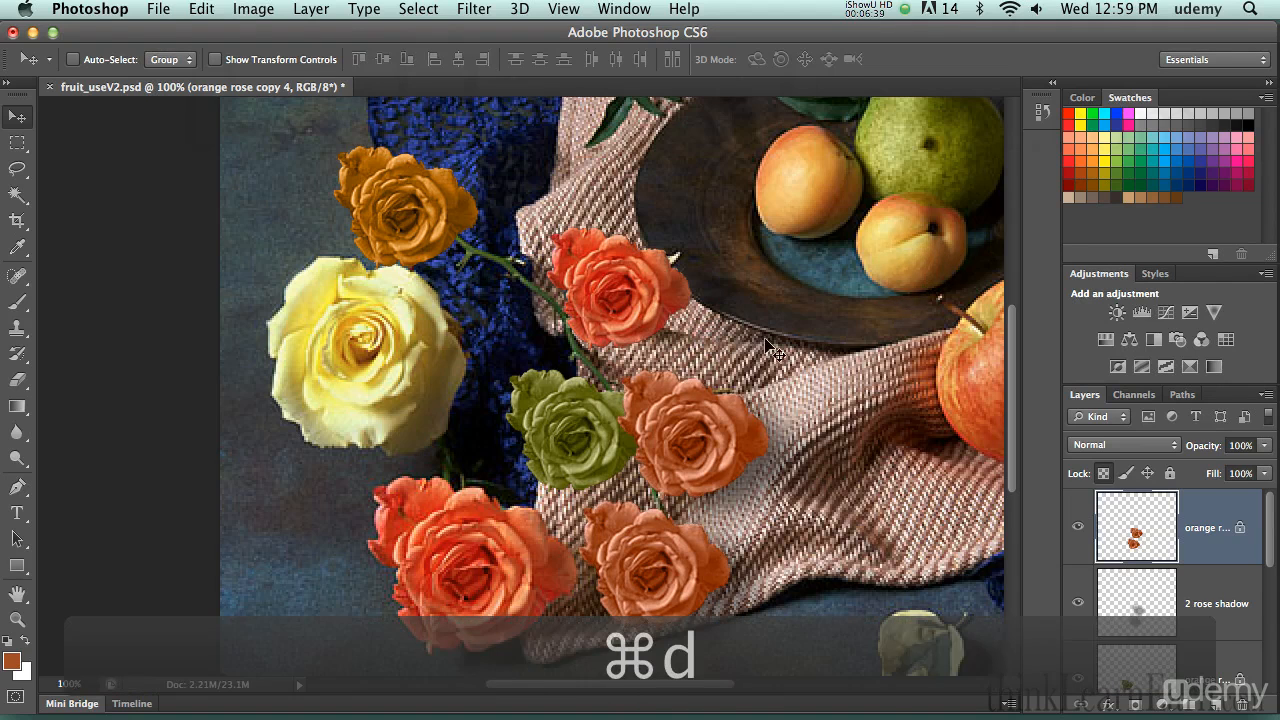
Fit the whole still life in view to examine the recolored roses and their shadow
key("space")
left_click_drag(770, 333, 688, 401)
key("ctrl+0")
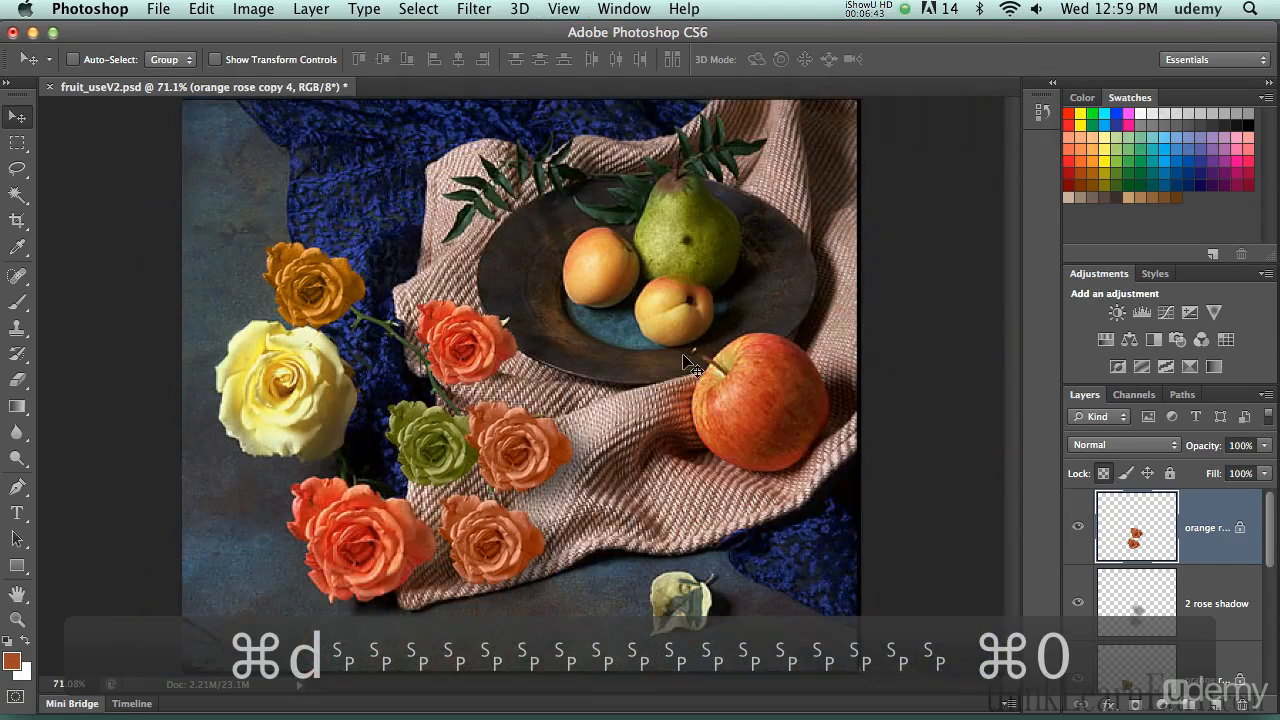